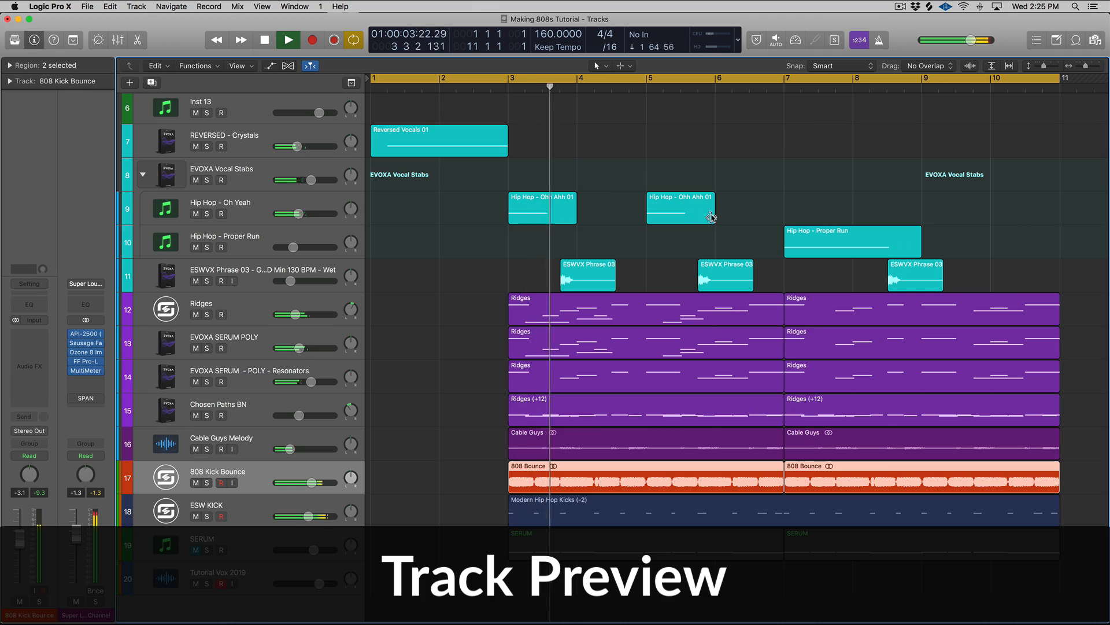
- Review the arrangement's tracks during playback, from the drum tracks down to the 808, kick and SERUM tracks
{"action": "scroll", "coordinate": [711, 217], "scroll_direction": "up", "scroll_amount": 3}
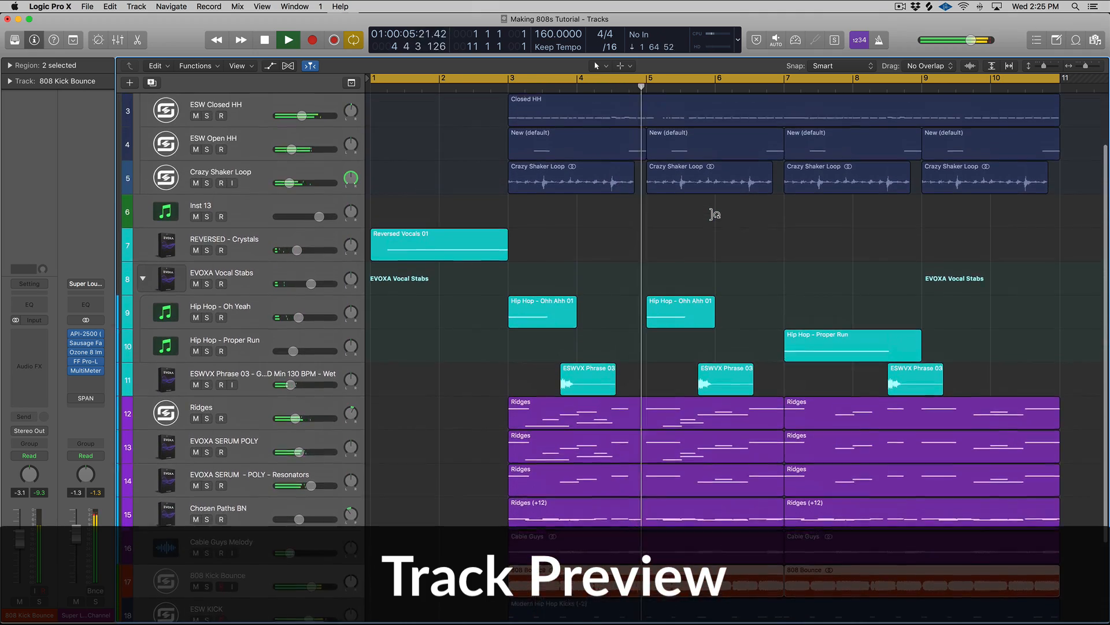
{"action": "scroll", "coordinate": [715, 215], "scroll_direction": "up", "scroll_amount": 2}
{"action": "scroll", "coordinate": [715, 215], "scroll_direction": "down", "scroll_amount": 4}
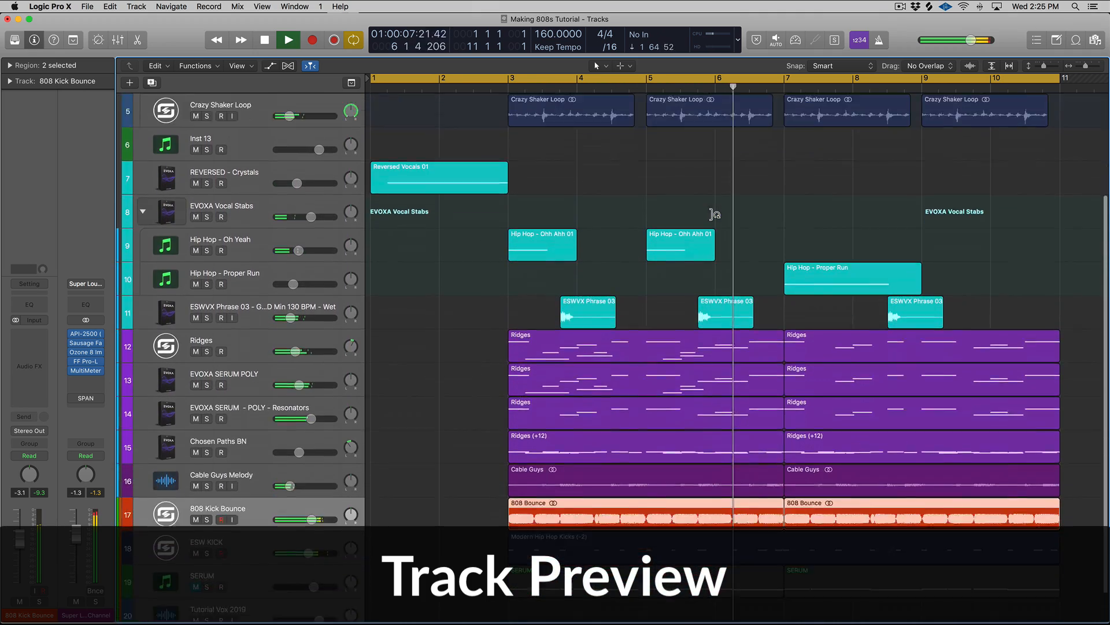
{"action": "scroll", "coordinate": [716, 214], "scroll_direction": "down", "scroll_amount": 1}
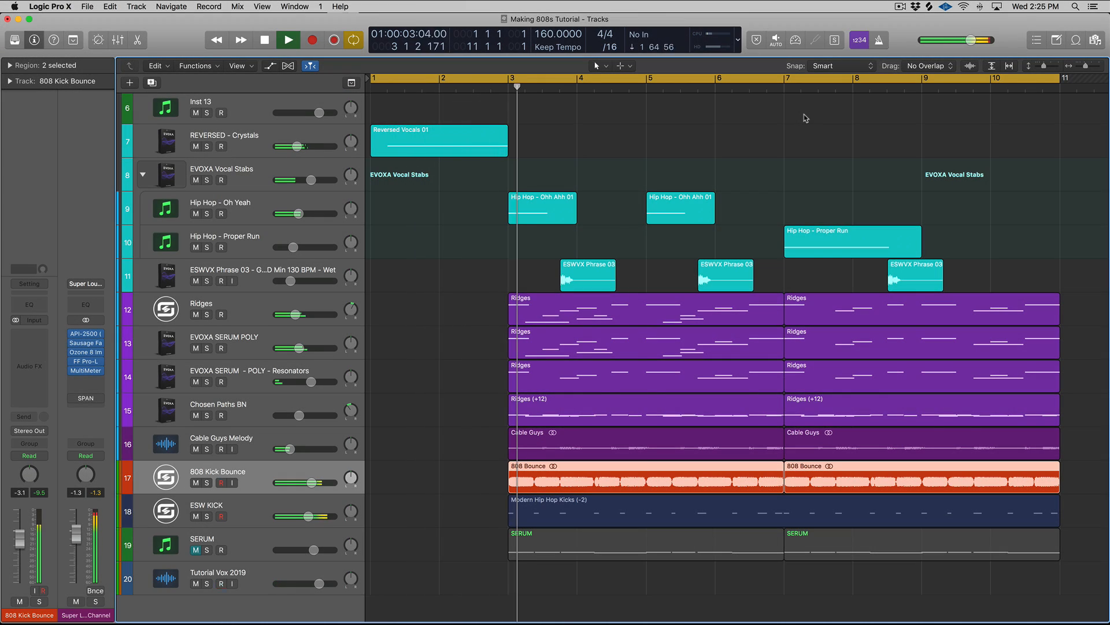
{"action": "scroll", "coordinate": [752, 197], "scroll_direction": "up", "scroll_amount": 5}
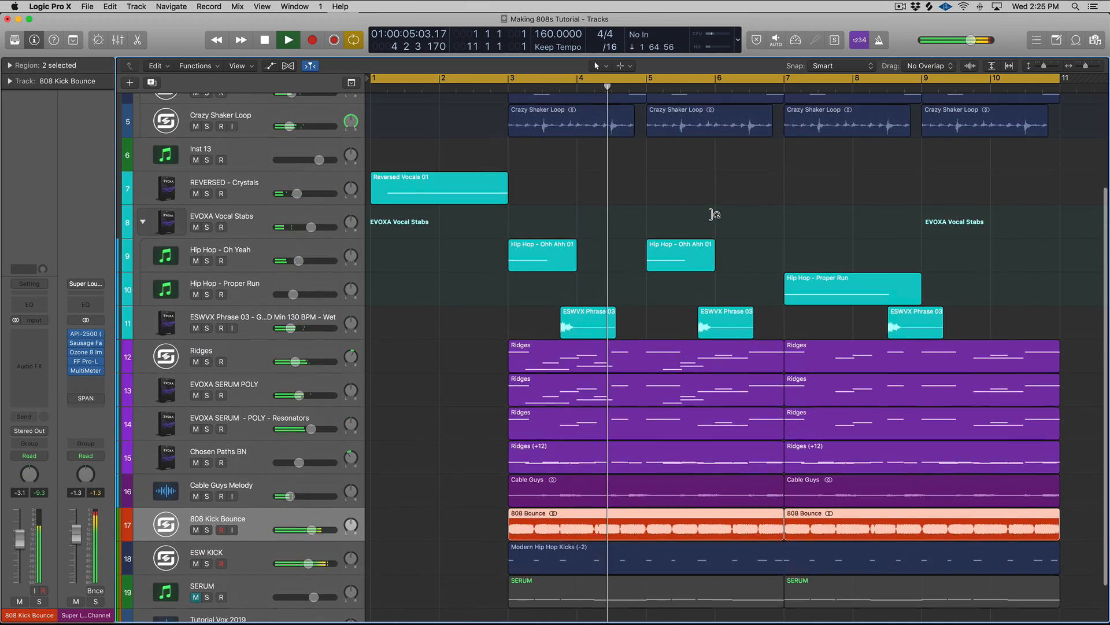
{"action": "scroll", "coordinate": [715, 214], "scroll_direction": "up", "scroll_amount": 3}
{"action": "scroll", "coordinate": [715, 214], "scroll_direction": "down", "scroll_amount": 4}
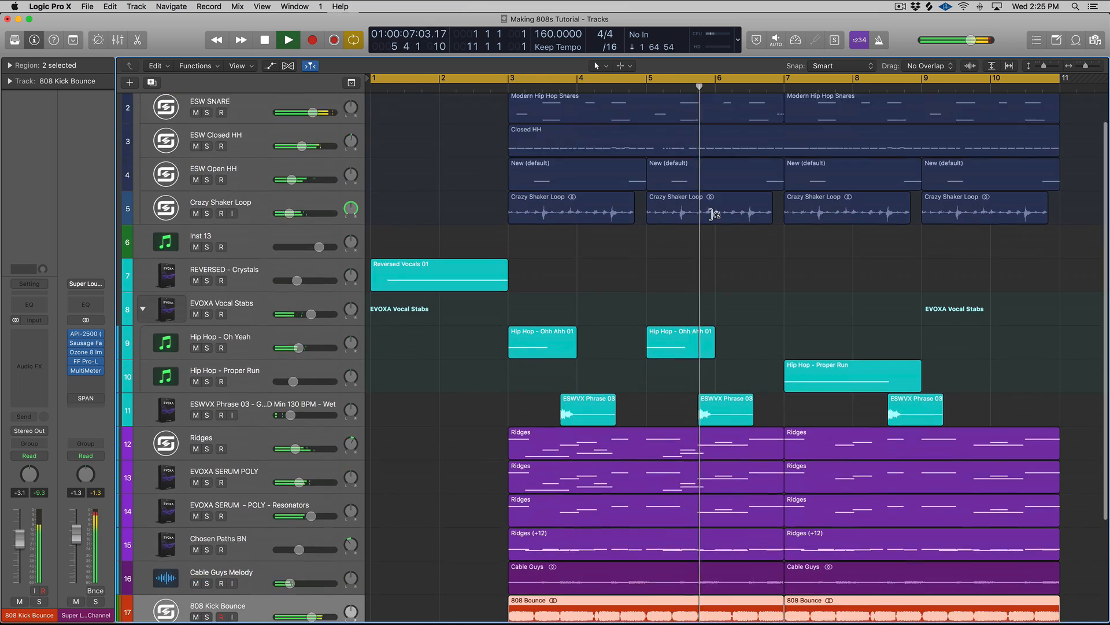
{"action": "scroll", "coordinate": [715, 214], "scroll_direction": "down", "scroll_amount": 3}
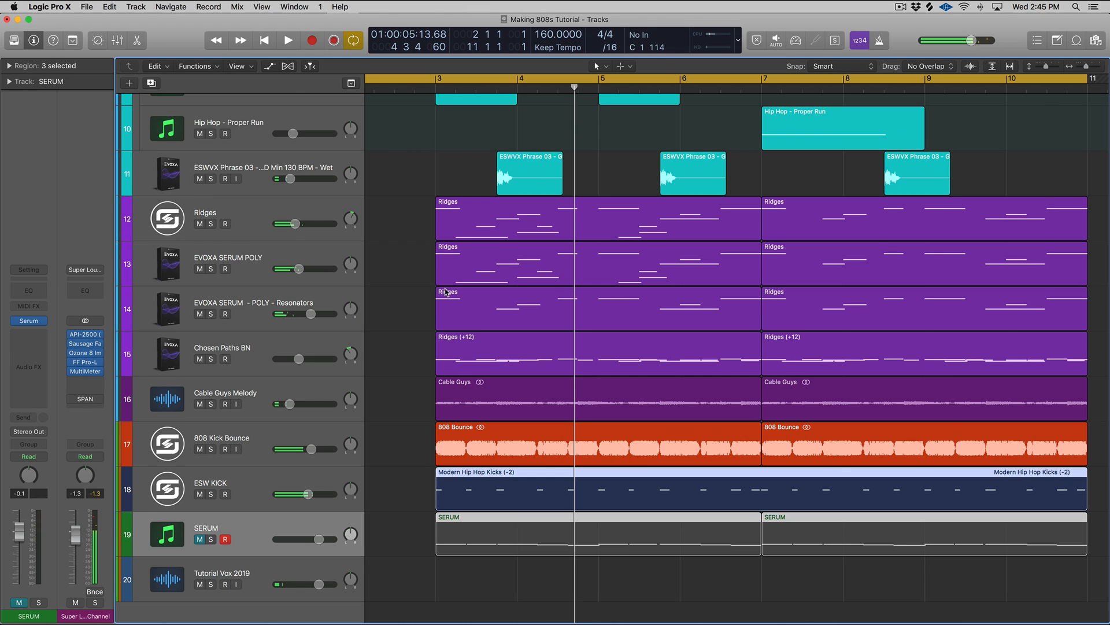
{"action": "scroll", "coordinate": [447, 292], "scroll_direction": "up", "scroll_amount": 8}
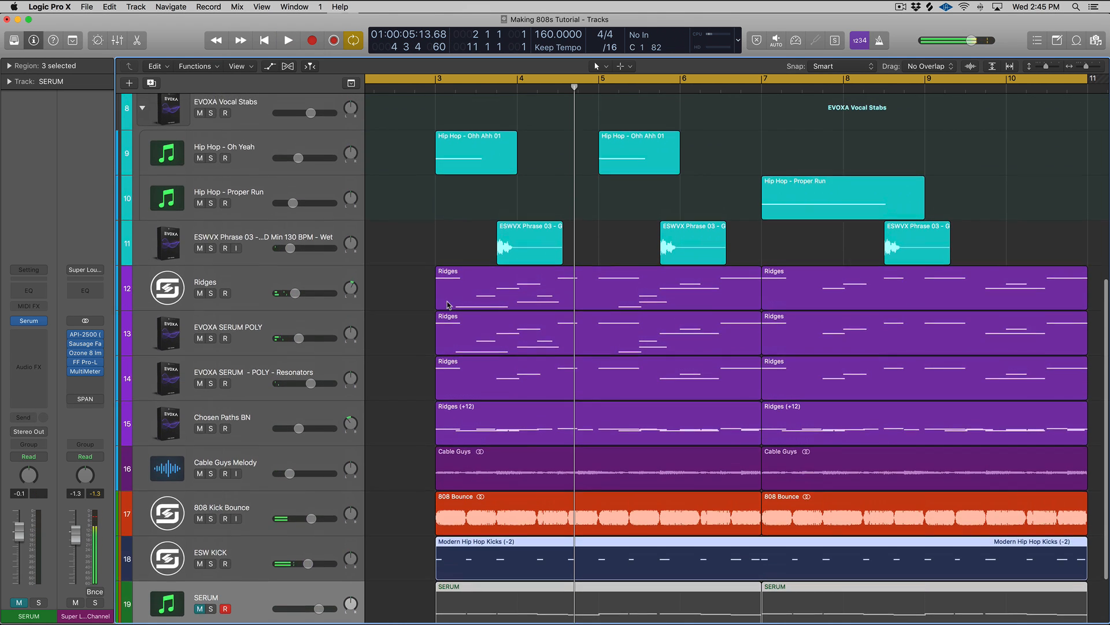
{"action": "scroll", "coordinate": [448, 299], "scroll_direction": "down", "scroll_amount": 5}
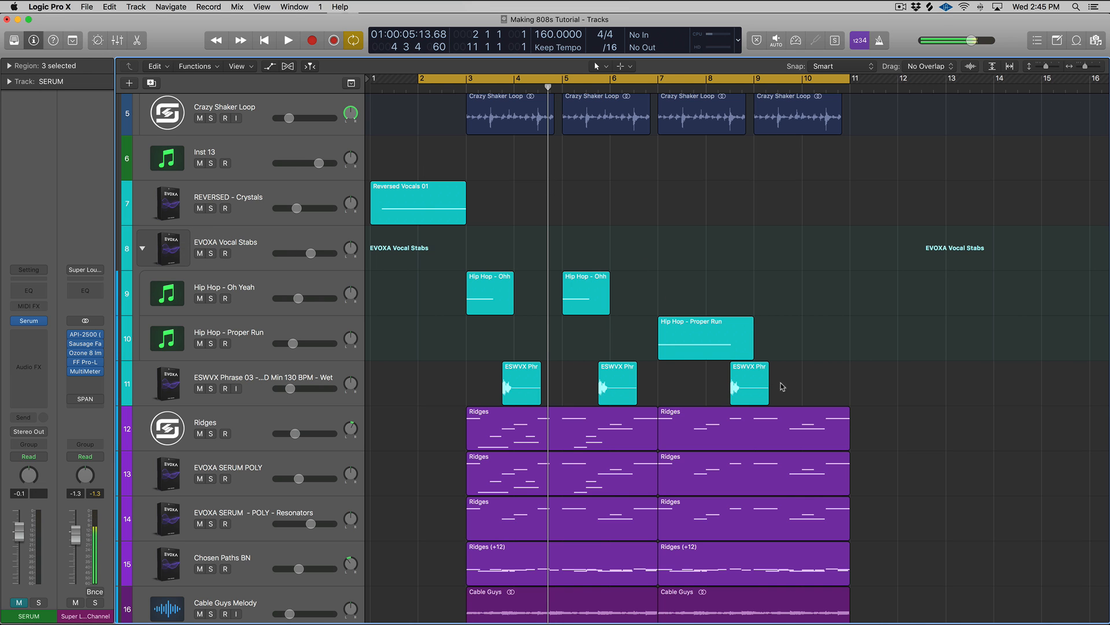
- Solo the vocal regions on tracks 7 to 11 and listen to them from around bar 3
{"action": "left_click_drag", "start_coordinate": [782, 387], "coordinate": [379, 204]}
{"action": "key", "text": "super+Right"}
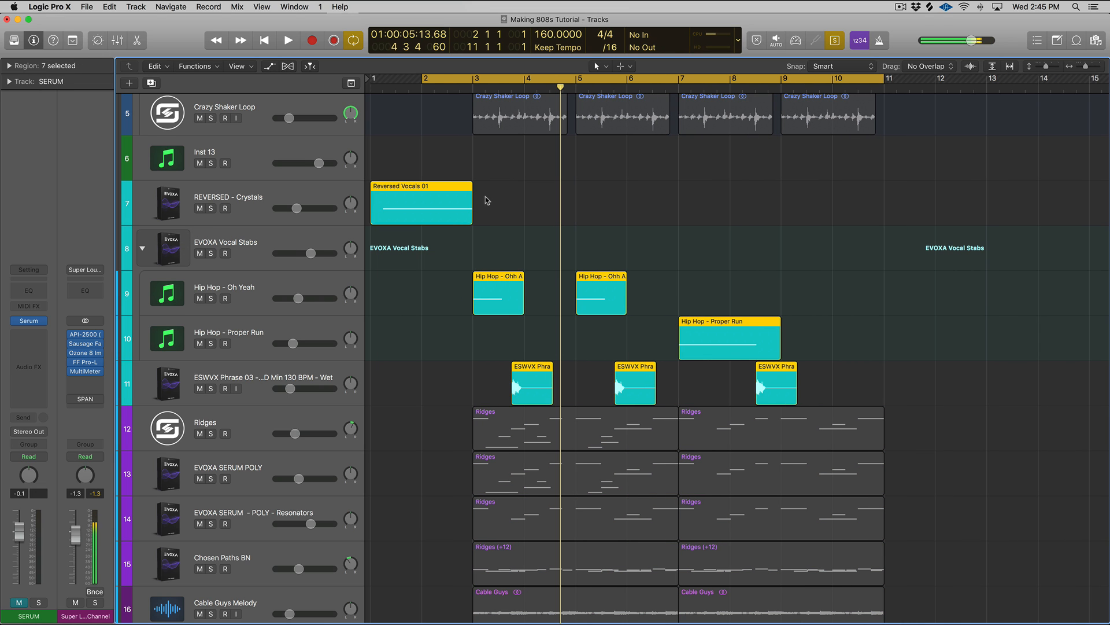
{"action": "double_click", "coordinate": [468, 88]}
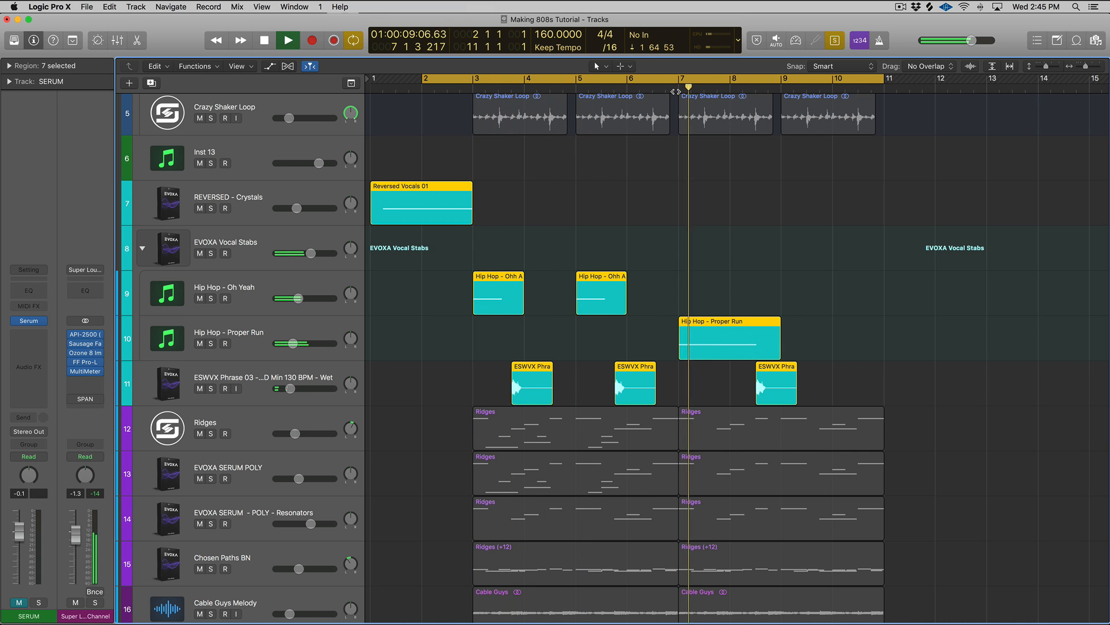
{"action": "key", "text": "space"}
- Set the cycle range to bars 3 to 11 and listen to the Ridges regions on tracks 13 to 15 in solo
{"action": "scroll", "coordinate": [451, 374], "scroll_direction": "down", "scroll_amount": 3}
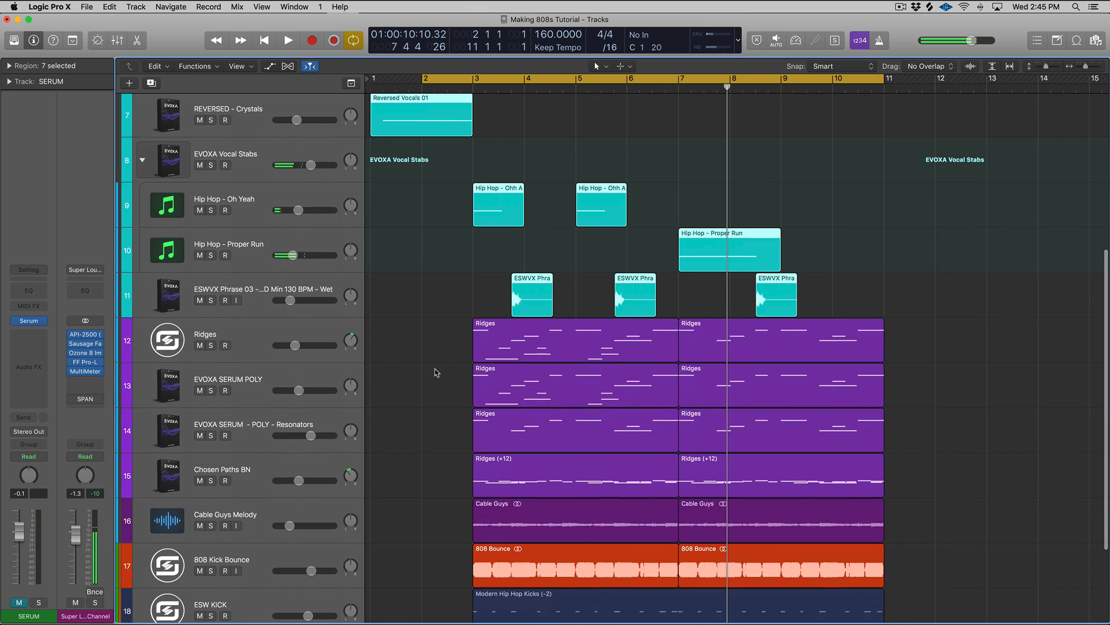
{"action": "left_click", "coordinate": [283, 382]}
{"action": "left_click_drag", "start_coordinate": [423, 384], "coordinate": [676, 483]}
{"action": "key", "text": "s"}
{"action": "left_click_drag", "start_coordinate": [474, 78], "coordinate": [892, 139]}
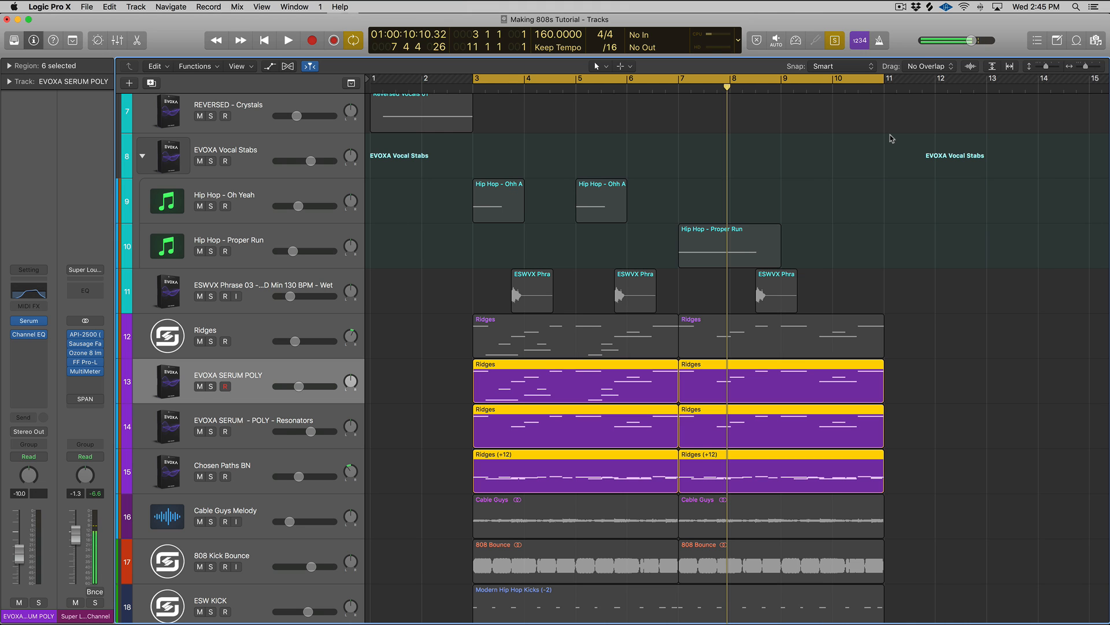
{"action": "key", "text": "space"}
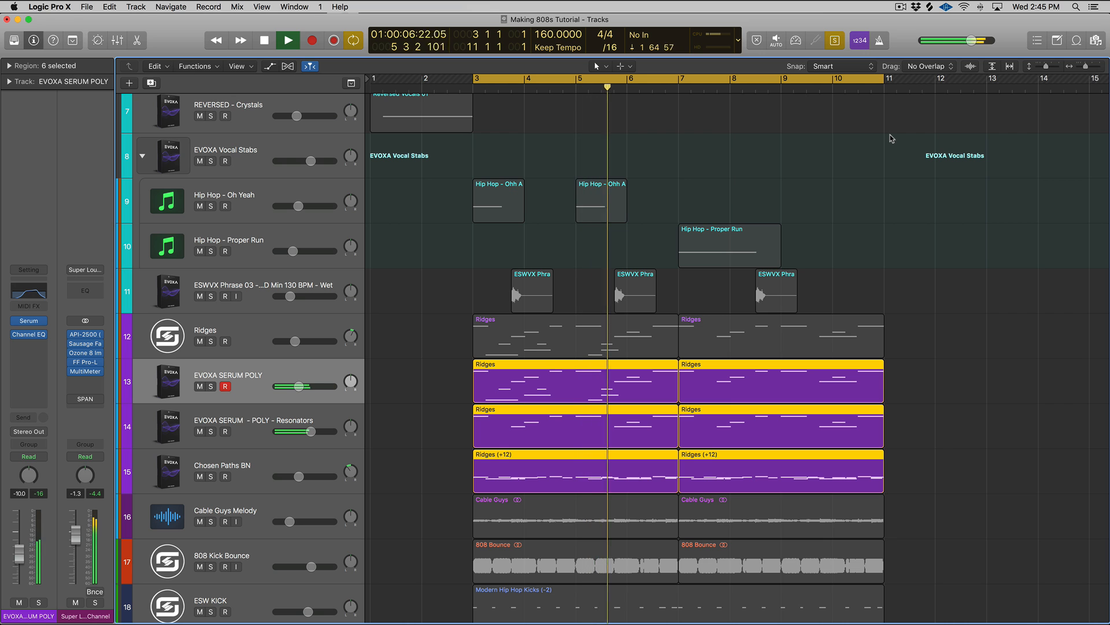
{"action": "key", "text": "space"}
{"action": "key", "text": "ctrl+s"}
- Open the Serum instrument on the SERUM track and lower OSC A's wavetable position to frame 2
{"action": "scroll", "coordinate": [622, 417], "scroll_direction": "down", "scroll_amount": 3}
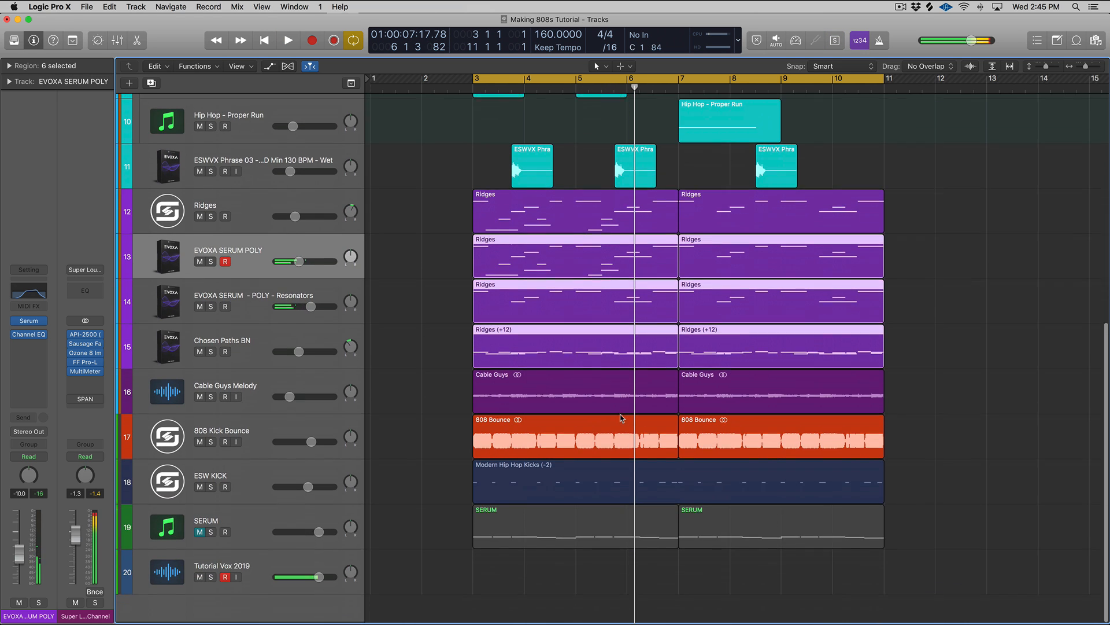
{"action": "left_click", "coordinate": [265, 523]}
{"action": "left_click", "coordinate": [29, 321]}
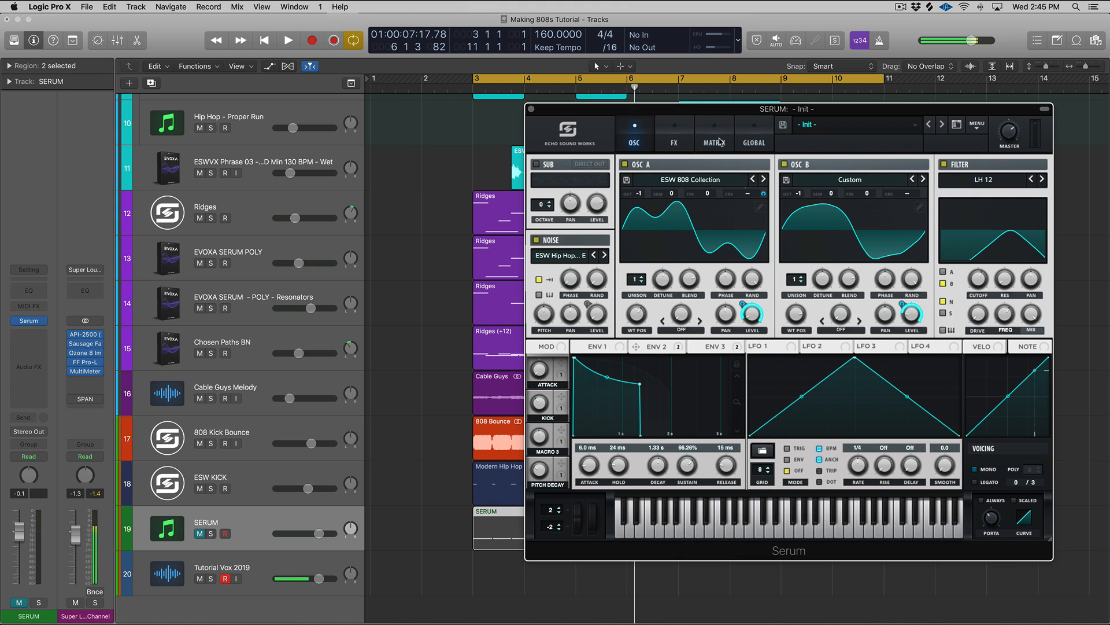
{"action": "mouse_move", "coordinate": [689, 227]}
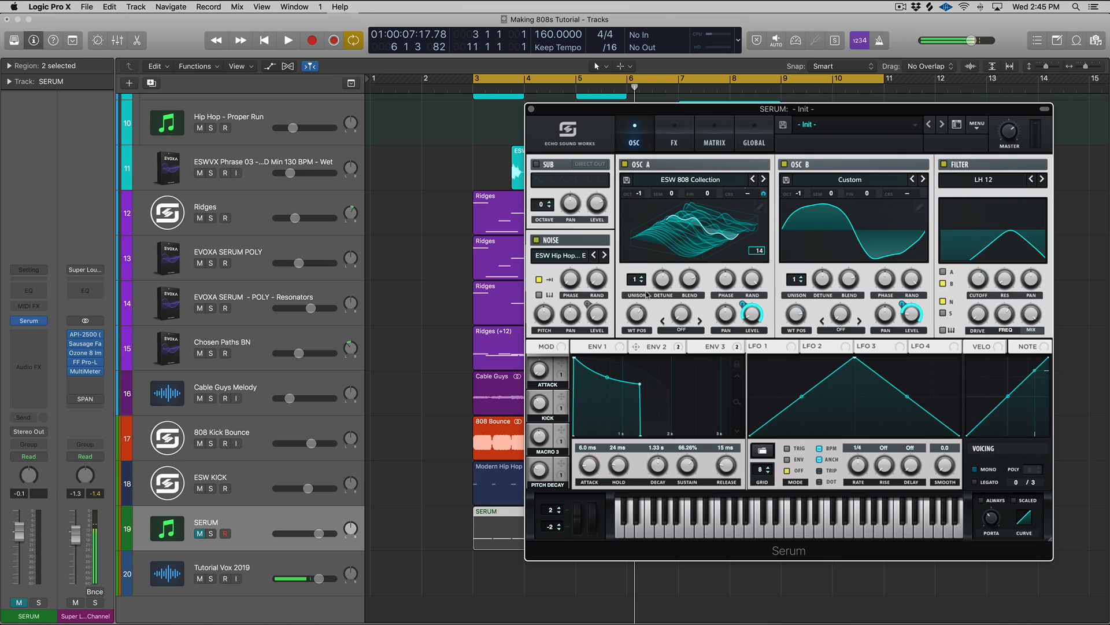
{"action": "left_click_drag", "start_coordinate": [641, 312], "coordinate": [651, 390]}
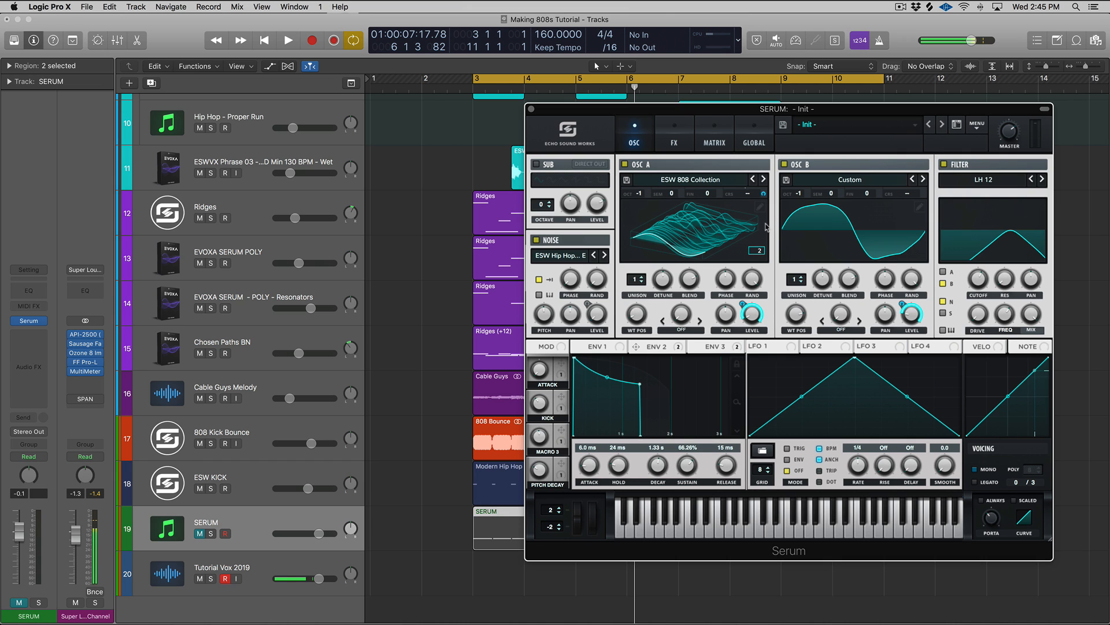
- Turn off OSC B, the filter and the noise oscillator in Serum
{"action": "left_click", "coordinate": [784, 164]}
{"action": "left_click", "coordinate": [943, 164]}
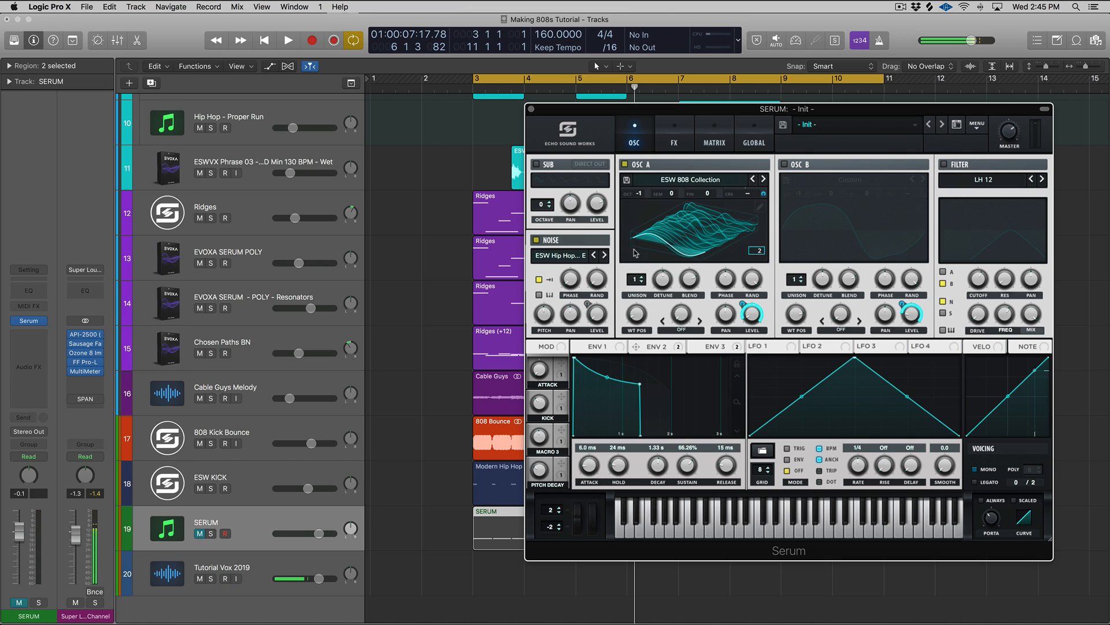
{"action": "left_click", "coordinate": [536, 239]}
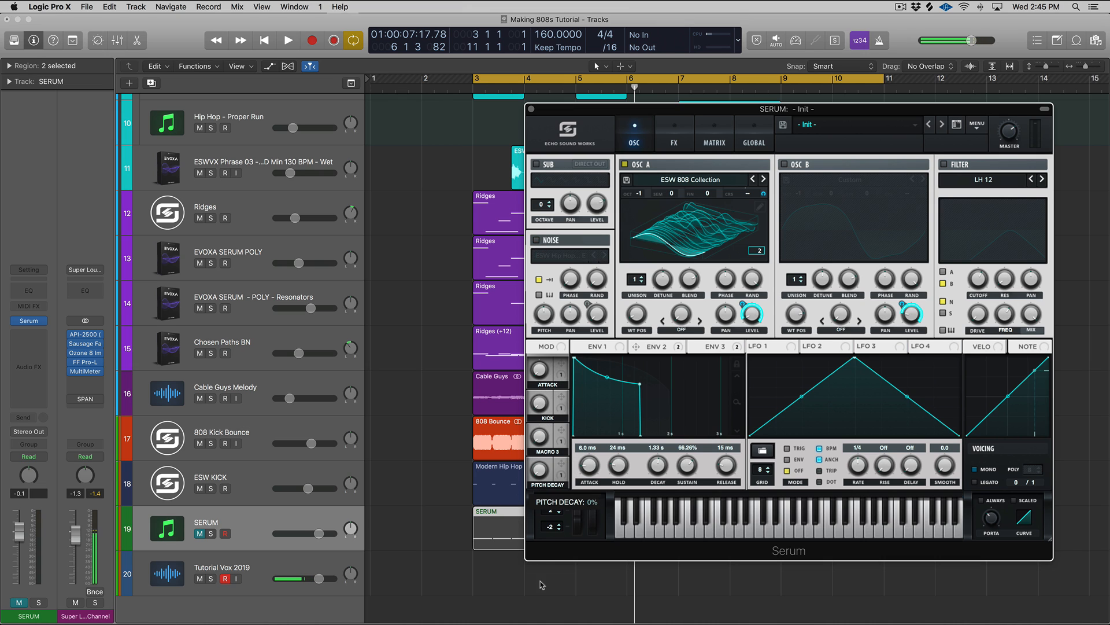
- Disable Serum's Distortion and Hyper/Dimension effects, and return to the oscillator view
{"action": "left_click", "coordinate": [675, 138]}
{"action": "left_click_drag", "start_coordinate": [570, 201], "coordinate": [579, 179]}
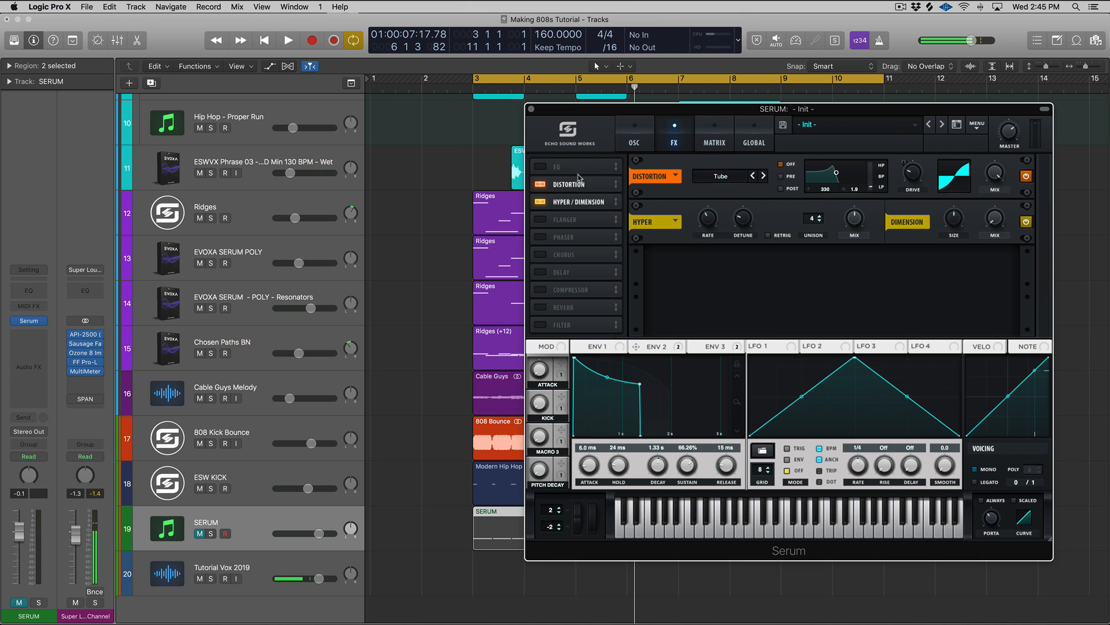
{"action": "left_click", "coordinate": [540, 184]}
{"action": "left_click", "coordinate": [540, 201]}
{"action": "left_click", "coordinate": [642, 138]}
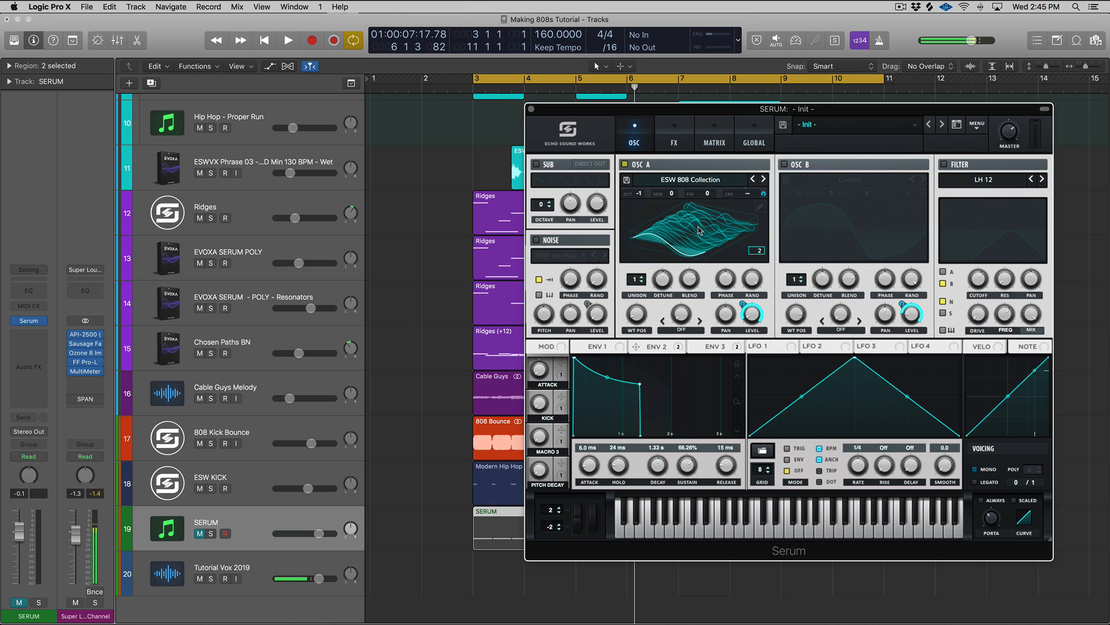
- Show OSC A's wavetable as a flat 2D waveform and unmute the SERUM track
{"action": "left_click", "coordinate": [681, 252]}
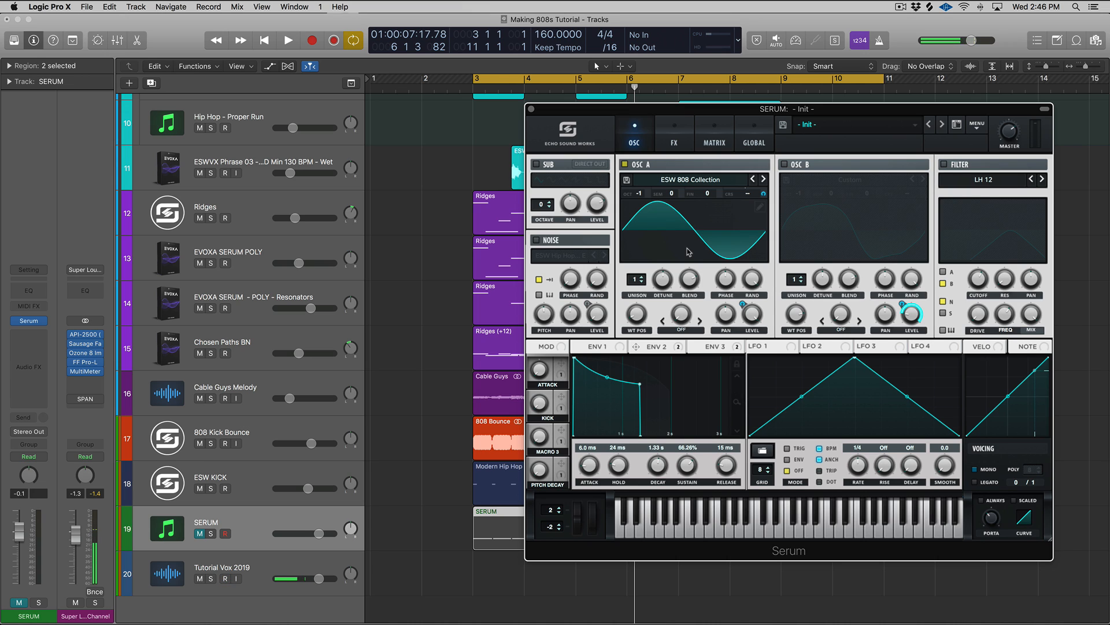
{"action": "left_click", "coordinate": [639, 245]}
{"action": "left_click", "coordinate": [651, 248]}
{"action": "left_click", "coordinate": [199, 533]}
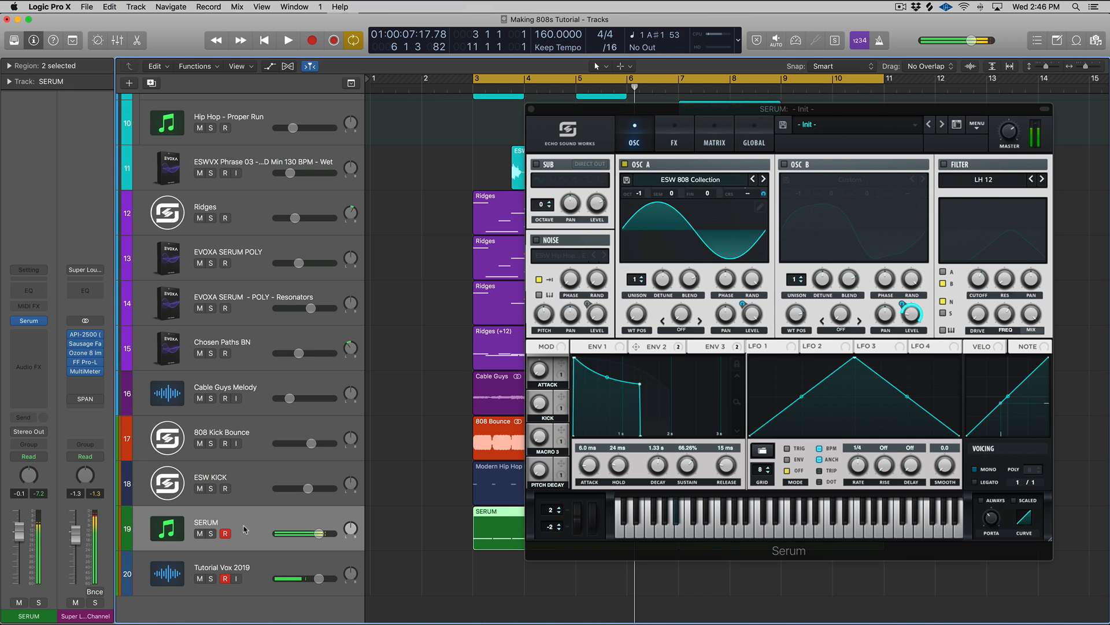
- Try different wavetable positions on OSC A in the ESW 808 Collection to compare the resulting tones
{"action": "left_click_drag", "start_coordinate": [637, 314], "coordinate": [639, 268]}
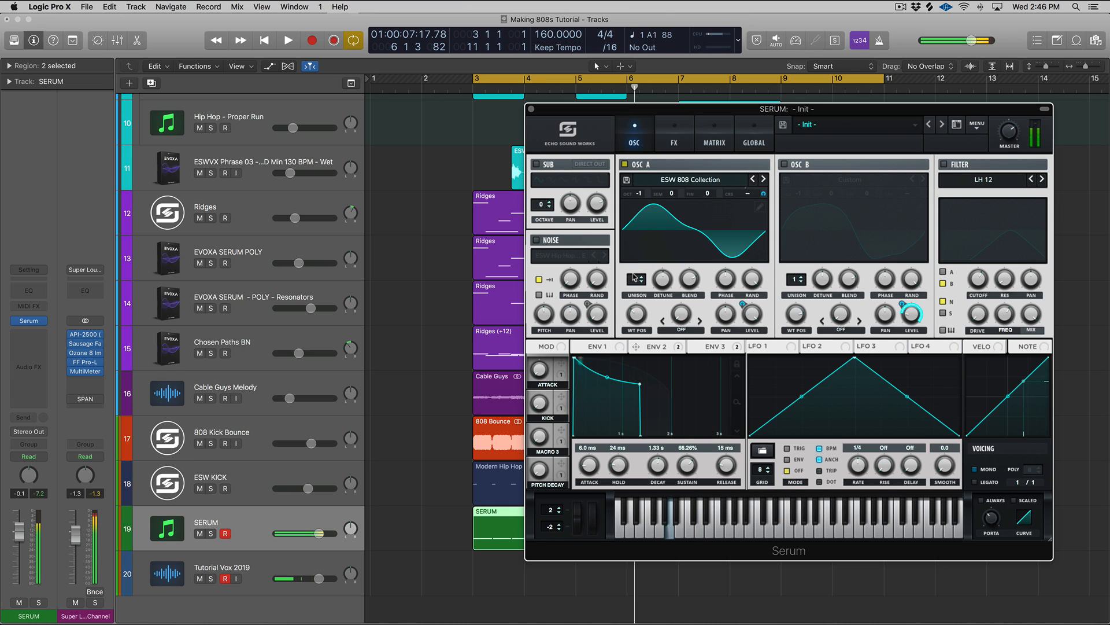
{"action": "left_click_drag", "start_coordinate": [645, 309], "coordinate": [641, 301]}
{"action": "mouse_move", "coordinate": [637, 312]}
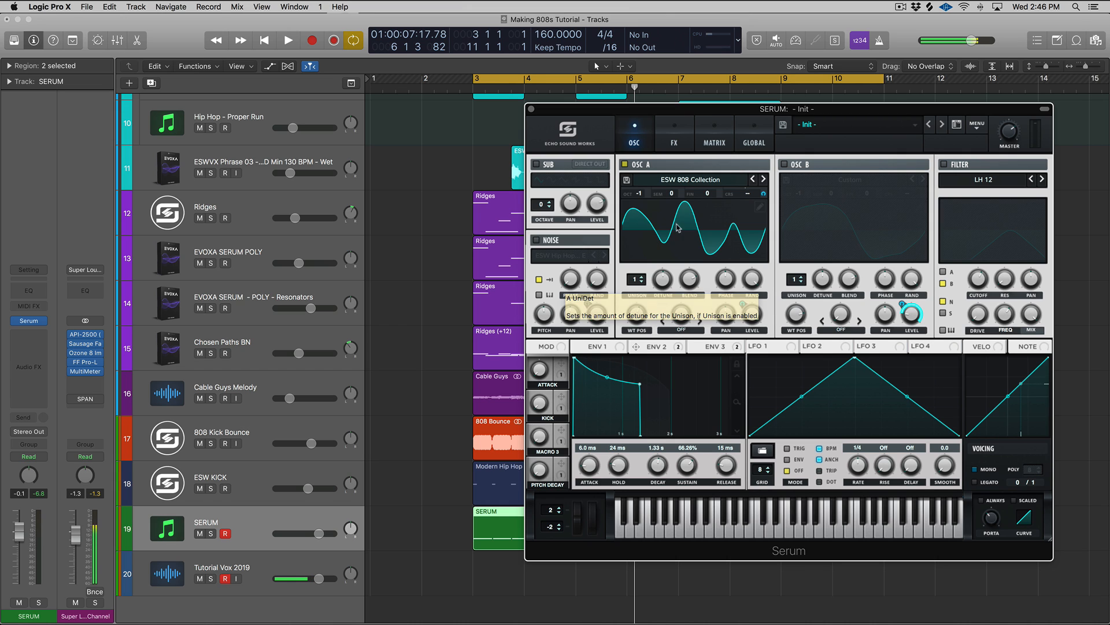
{"action": "left_click_drag", "start_coordinate": [637, 316], "coordinate": [640, 315]}
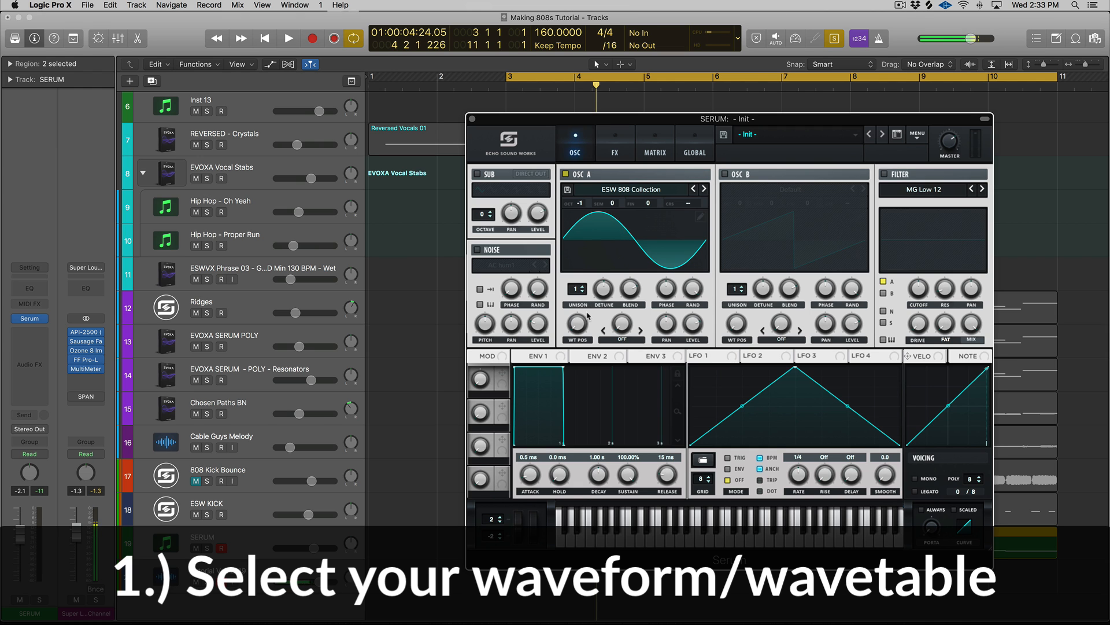
- Raise OSC A's wavetable position from the sine to a double-peaked ESW 808 Collection waveform, auditioning it with the soloed bass part
{"action": "left_click_drag", "start_coordinate": [589, 316], "coordinate": [577, 275]}
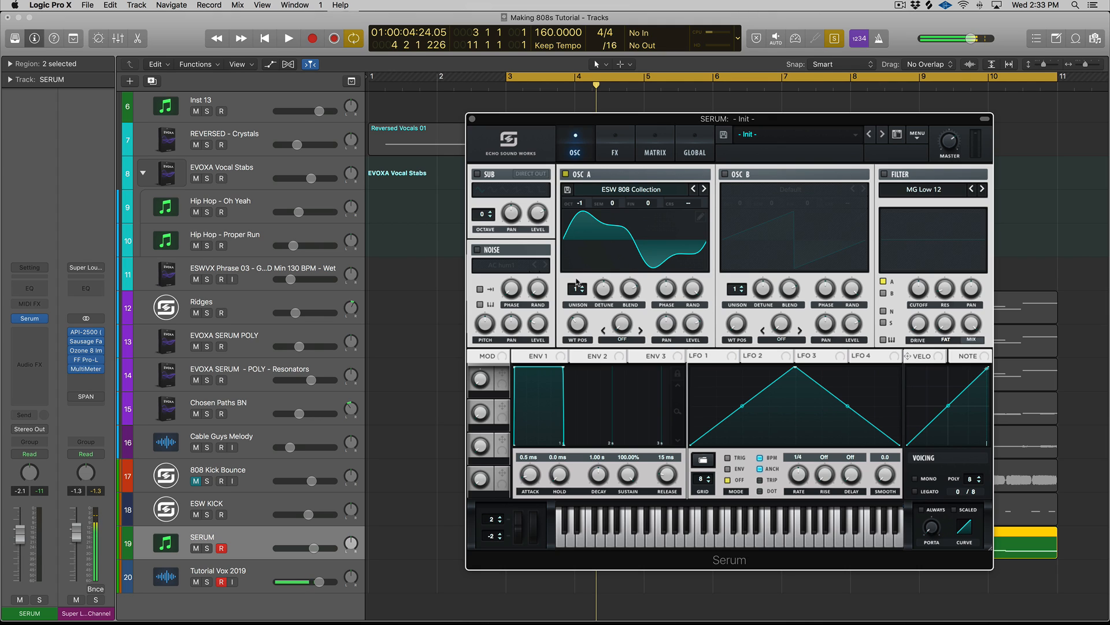
{"action": "left_click_drag", "start_coordinate": [583, 323], "coordinate": [582, 314]}
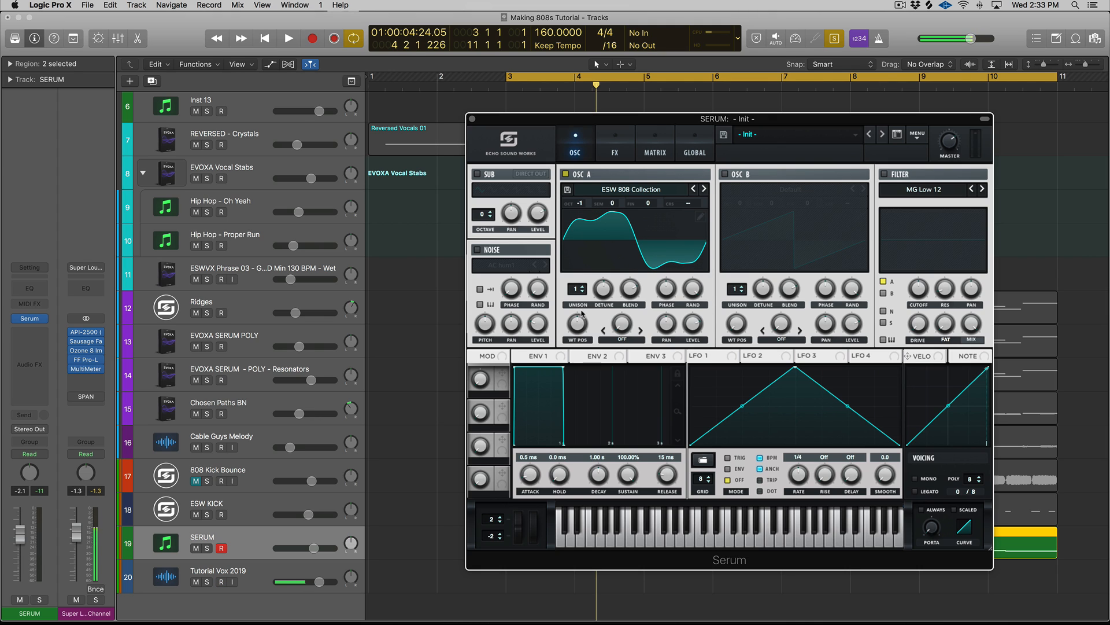
{"action": "key", "text": "space"}
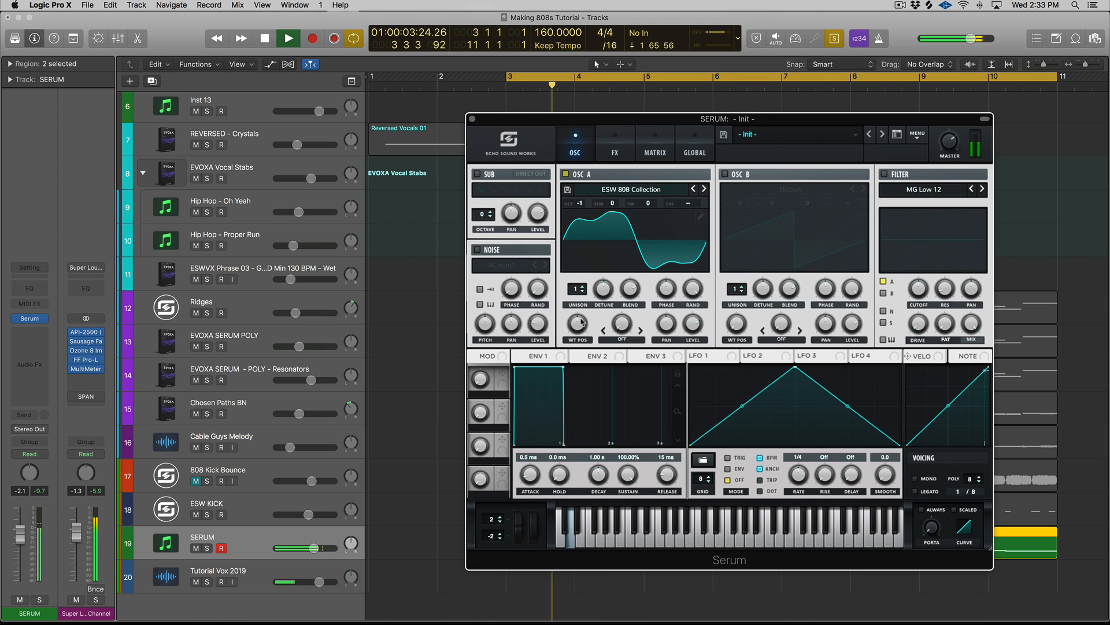
{"action": "key", "text": "space"}
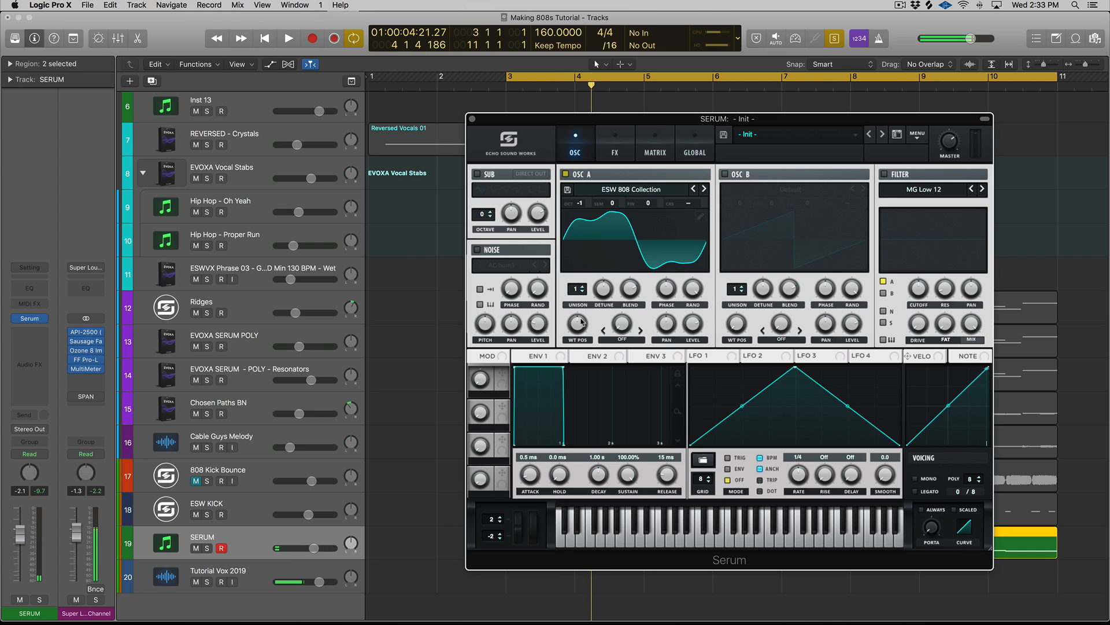
{"action": "left_click_drag", "start_coordinate": [581, 320], "coordinate": [581, 322]}
{"action": "key", "text": "space"}
{"action": "key", "text": "space"}
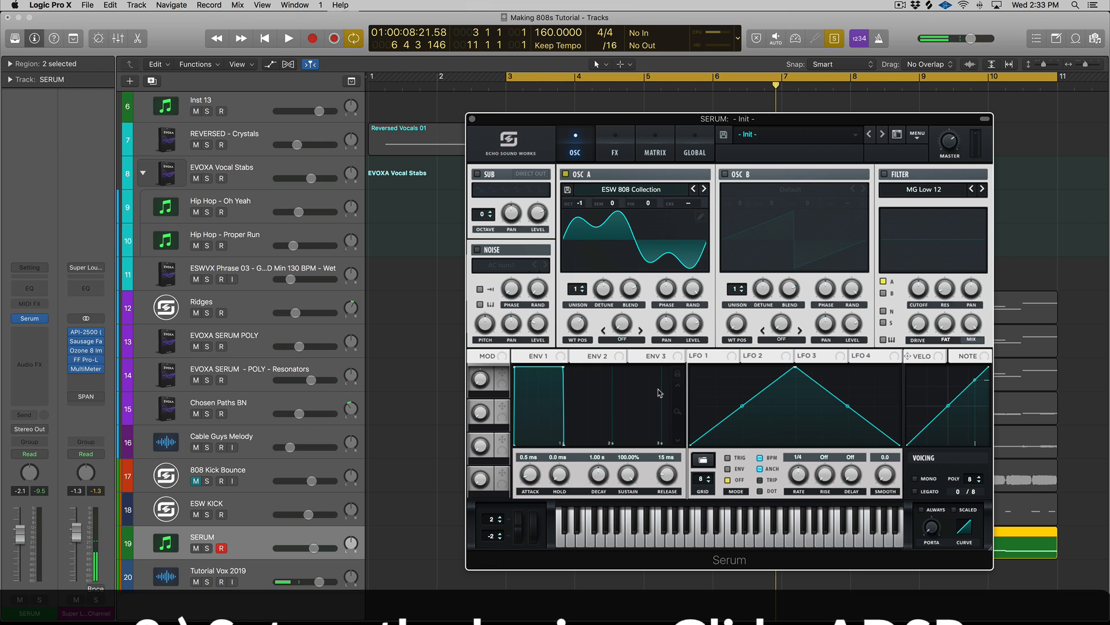
- Switch Serum's voicing to mono and shape ENV 1, with a decay of 1.94 s
{"action": "left_click", "coordinate": [913, 480]}
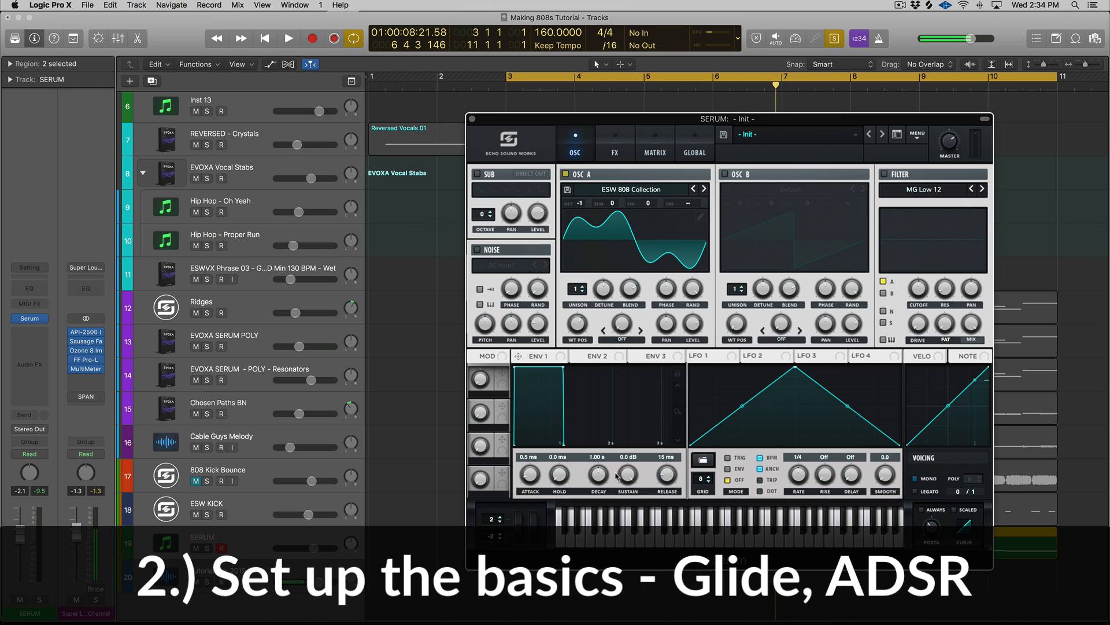
{"action": "left_click_drag", "start_coordinate": [600, 476], "coordinate": [600, 464]}
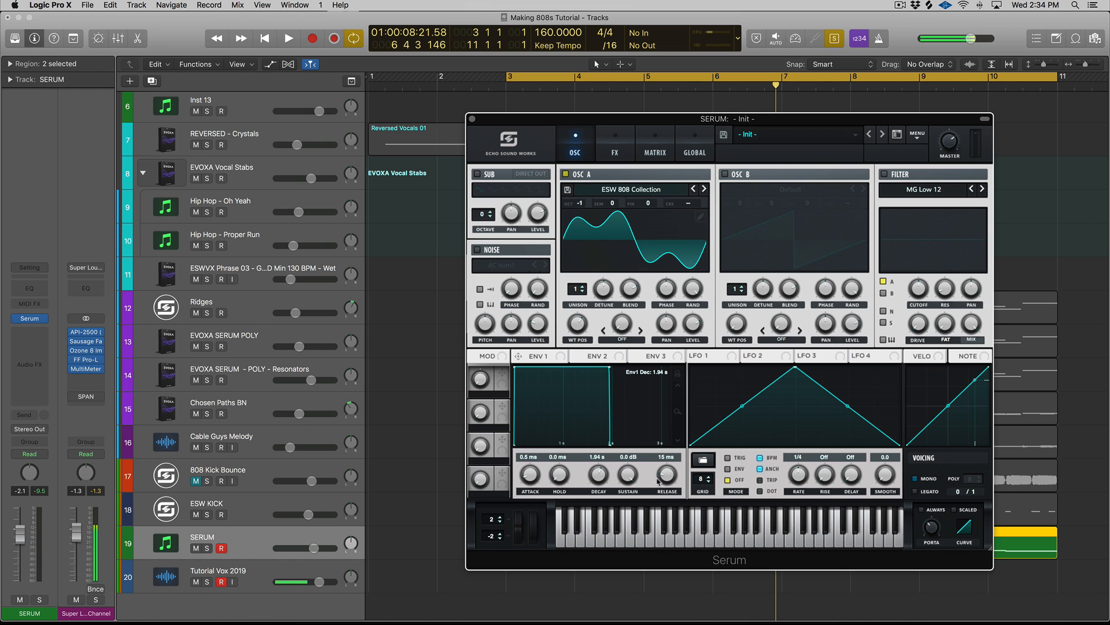
{"action": "left_click_drag", "start_coordinate": [667, 480], "coordinate": [669, 478]}
{"action": "left_click_drag", "start_coordinate": [526, 477], "coordinate": [528, 473]}
- Set the hold time of ENV 2 to 1.02 s
{"action": "left_click", "coordinate": [607, 356]}
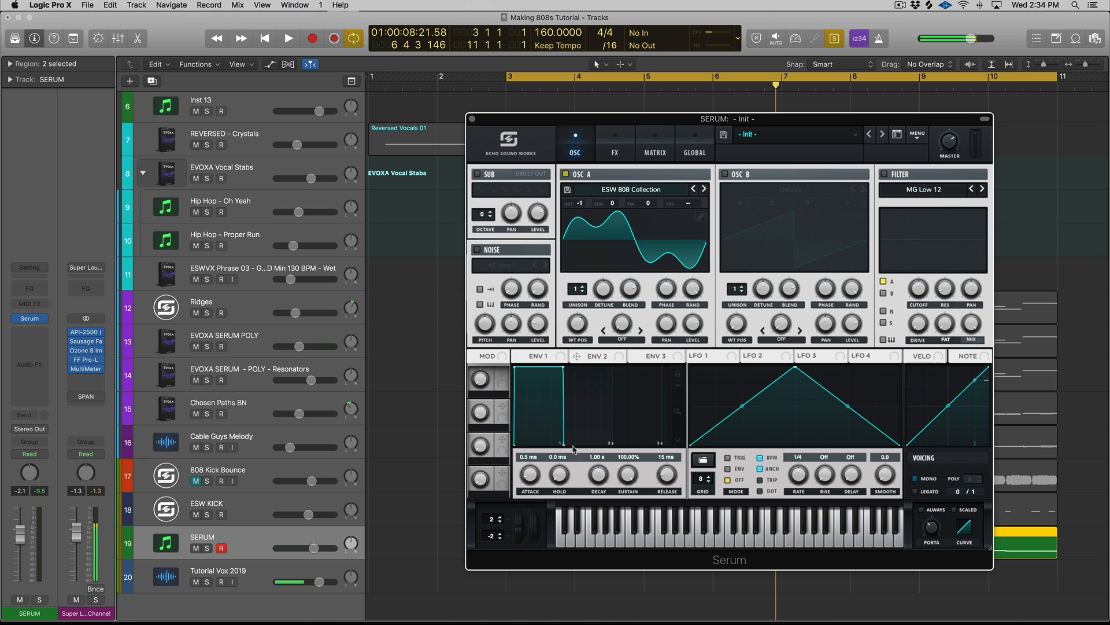
{"action": "left_click_drag", "start_coordinate": [557, 471], "coordinate": [560, 419]}
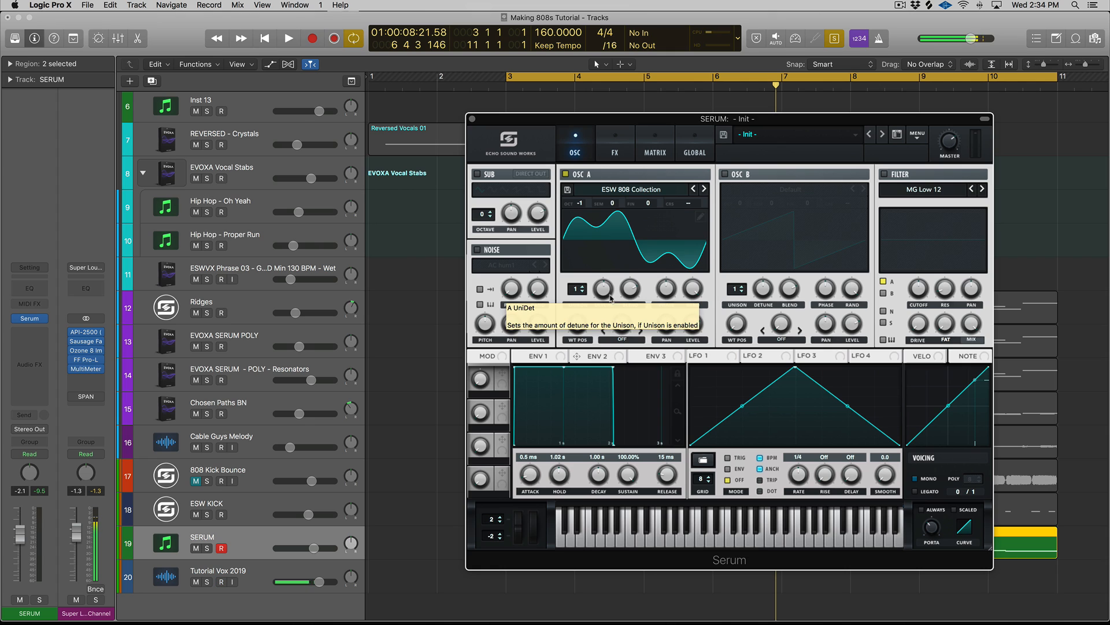
- Set ENV 2 to a 1.92 s decay, 66.26% sustain and 913 ms hold, and assign it to OSC A's level
{"action": "left_click_drag", "start_coordinate": [634, 476], "coordinate": [576, 409]}
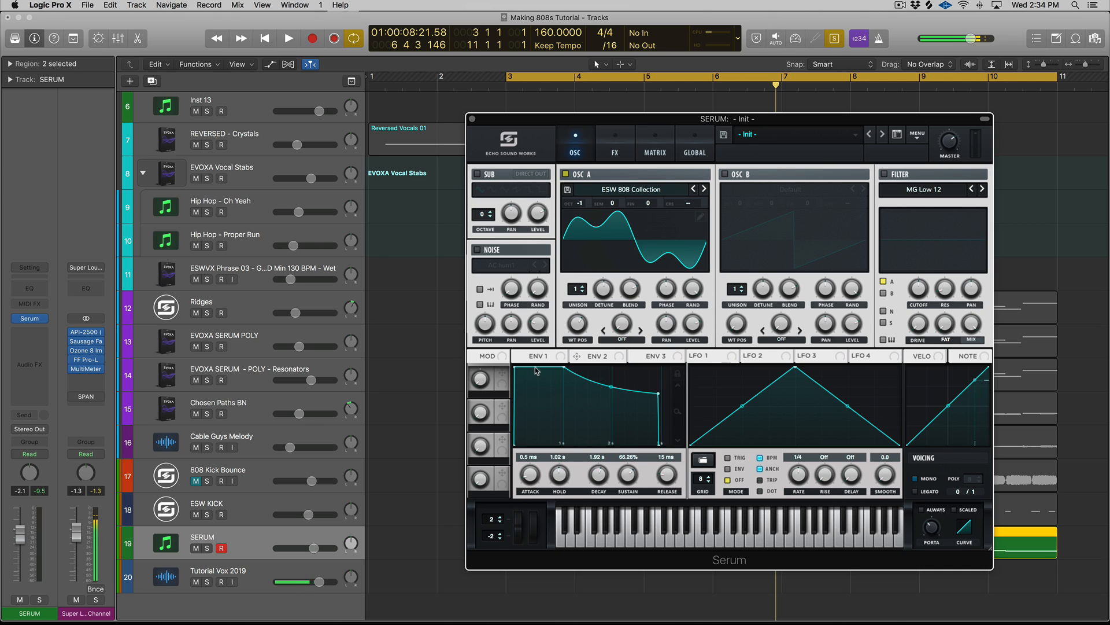
{"action": "left_click_drag", "start_coordinate": [558, 474], "coordinate": [560, 478]}
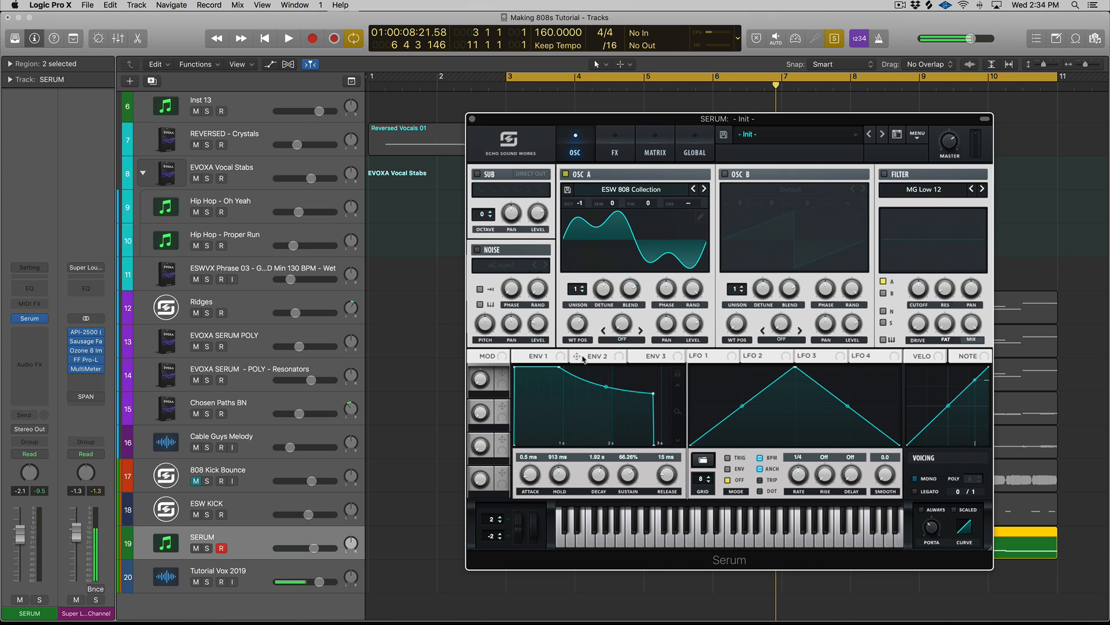
{"action": "left_click_drag", "start_coordinate": [577, 356], "coordinate": [691, 321]}
- Bend the decay curve of ENV 1 upward so the amplitude stays high longer before falling
{"action": "left_click", "coordinate": [537, 355]}
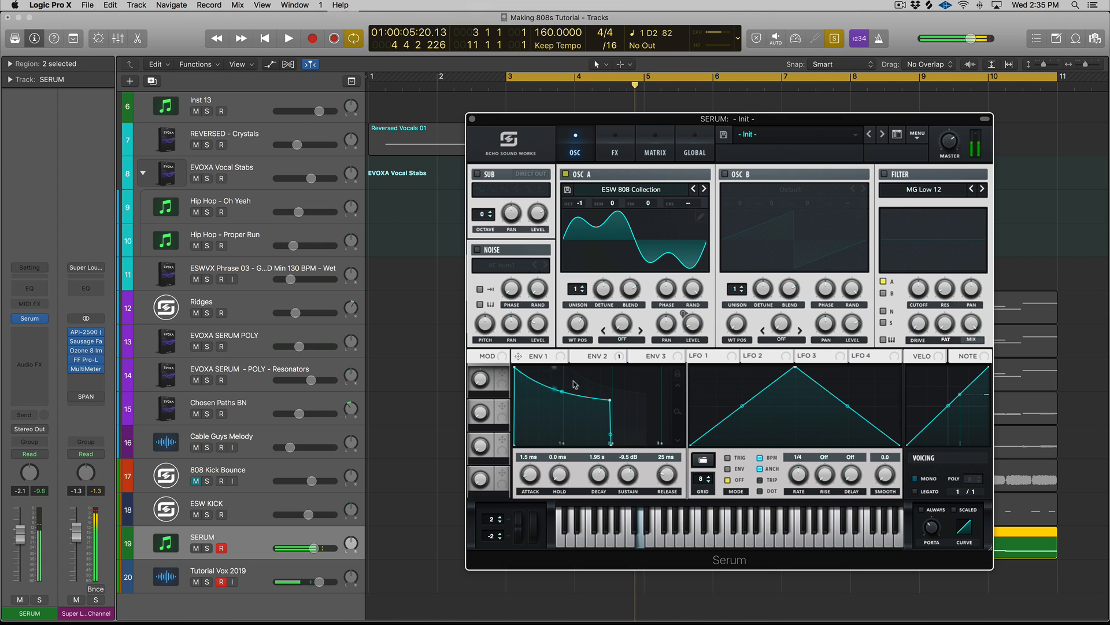
{"action": "left_click_drag", "start_coordinate": [562, 391], "coordinate": [566, 372]}
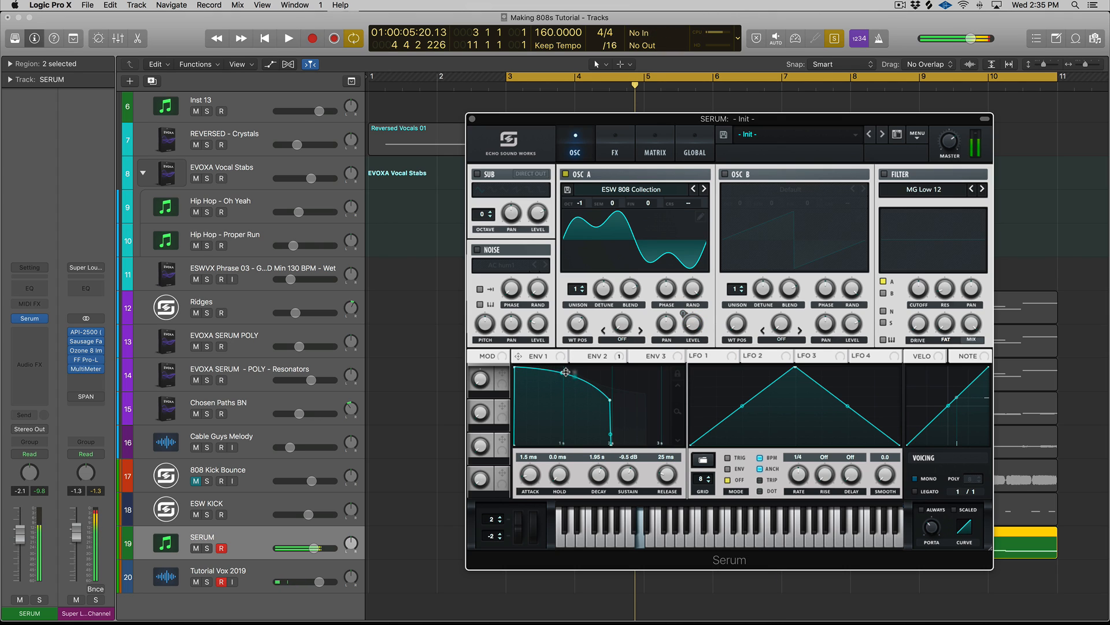
- Shorten ENV 2 to a 1.33 s decay and 24 ms hold while auditioning the bass part
{"action": "left_click", "coordinate": [617, 355]}
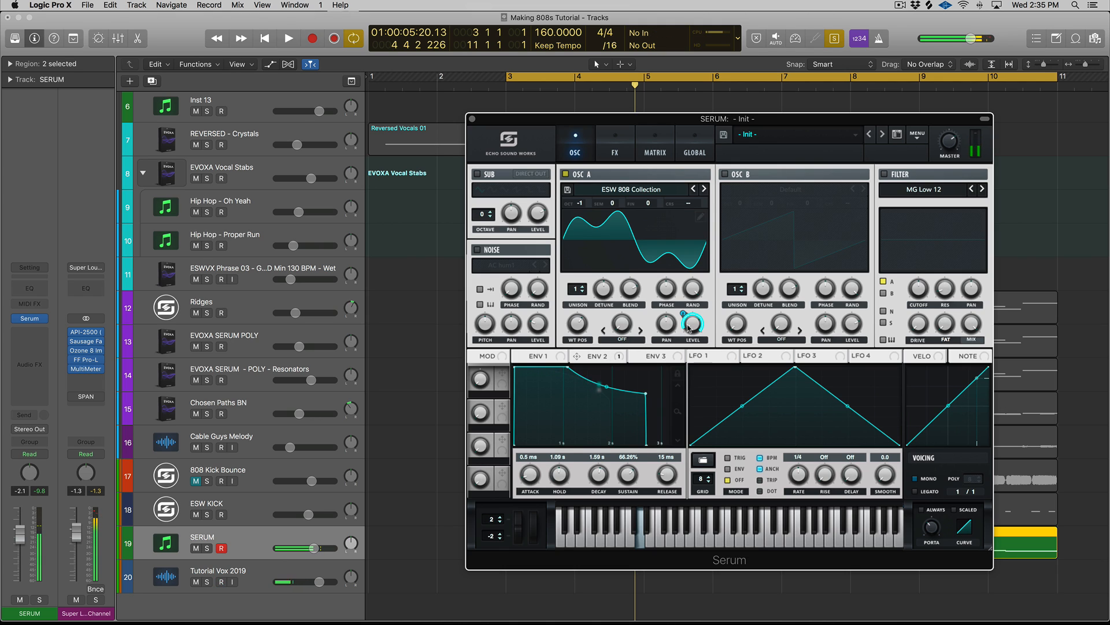
{"action": "left_click_drag", "start_coordinate": [598, 476], "coordinate": [562, 516]}
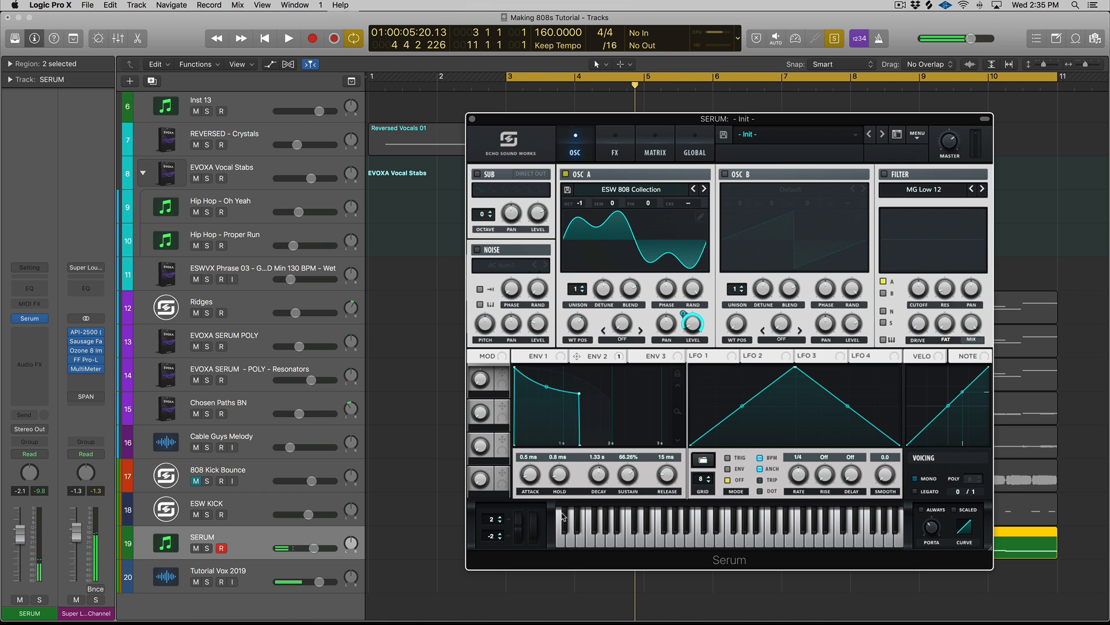
{"action": "key", "text": "space"}
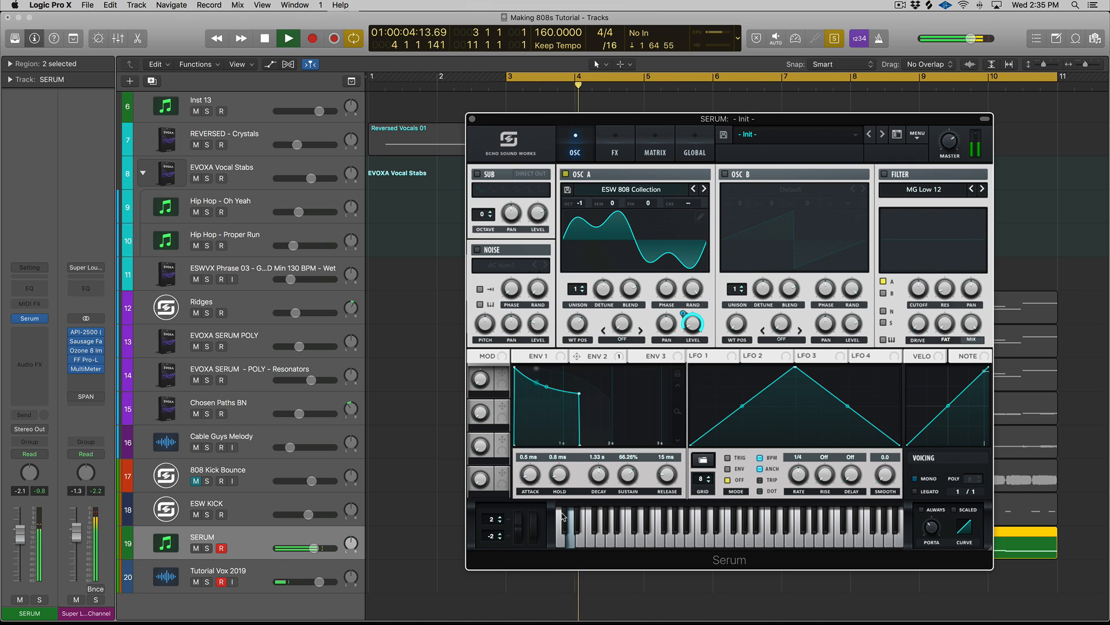
{"action": "left_click_drag", "start_coordinate": [560, 477], "coordinate": [564, 470]}
{"action": "key", "text": "space"}
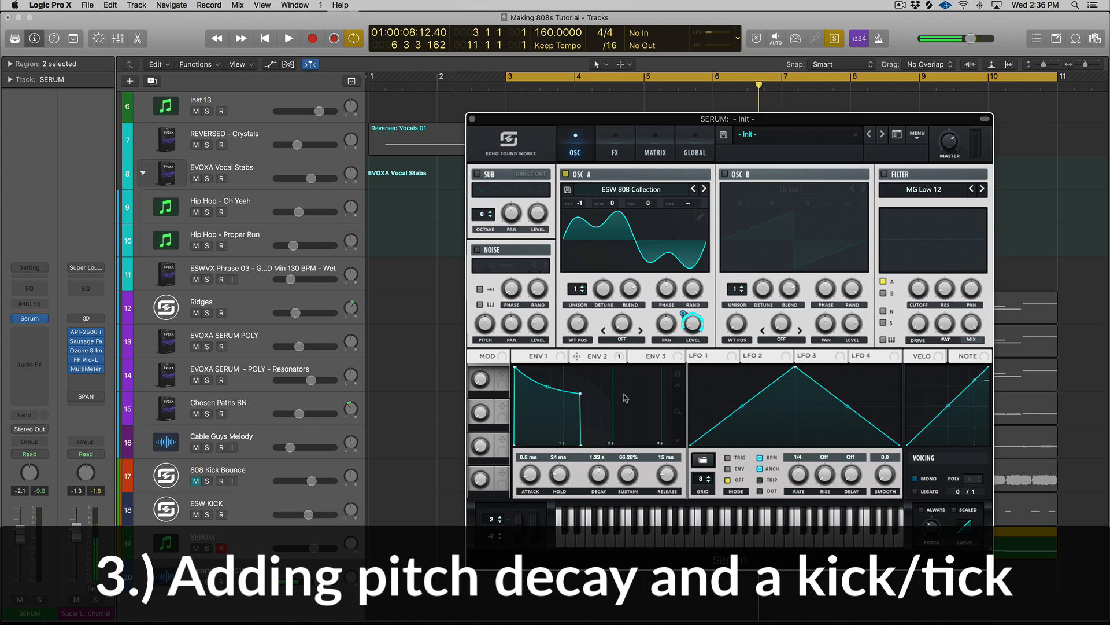
- Set ENV 3 to a 106 ms decay and 0% sustain, and assign it to OSC A's coarse pitch with its modulation polarity toggled
{"action": "left_click", "coordinate": [649, 357]}
{"action": "left_click_drag", "start_coordinate": [625, 474], "coordinate": [601, 508]}
{"action": "left_click_drag", "start_coordinate": [636, 356], "coordinate": [697, 201]}
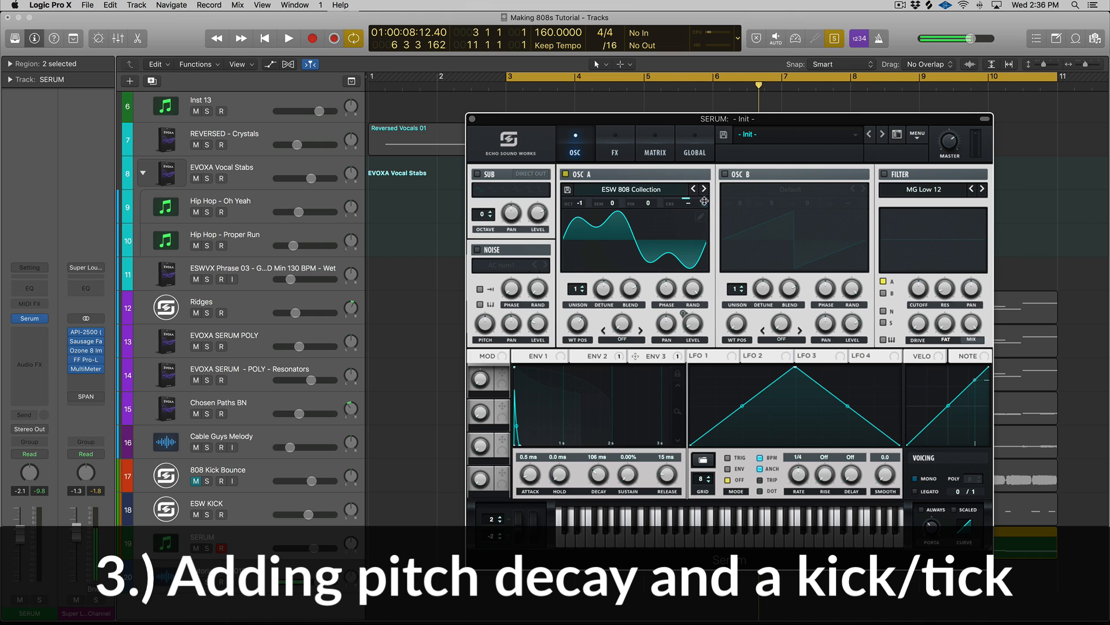
{"action": "left_click", "coordinate": [704, 201], "text": "alt+shift"}
- Lower ENV 3's decay to its minimum while listening to the pitch drop on the bass part
{"action": "key", "text": "space"}
{"action": "left_click_drag", "start_coordinate": [598, 475], "coordinate": [601, 497]}
{"action": "key", "text": "space"}
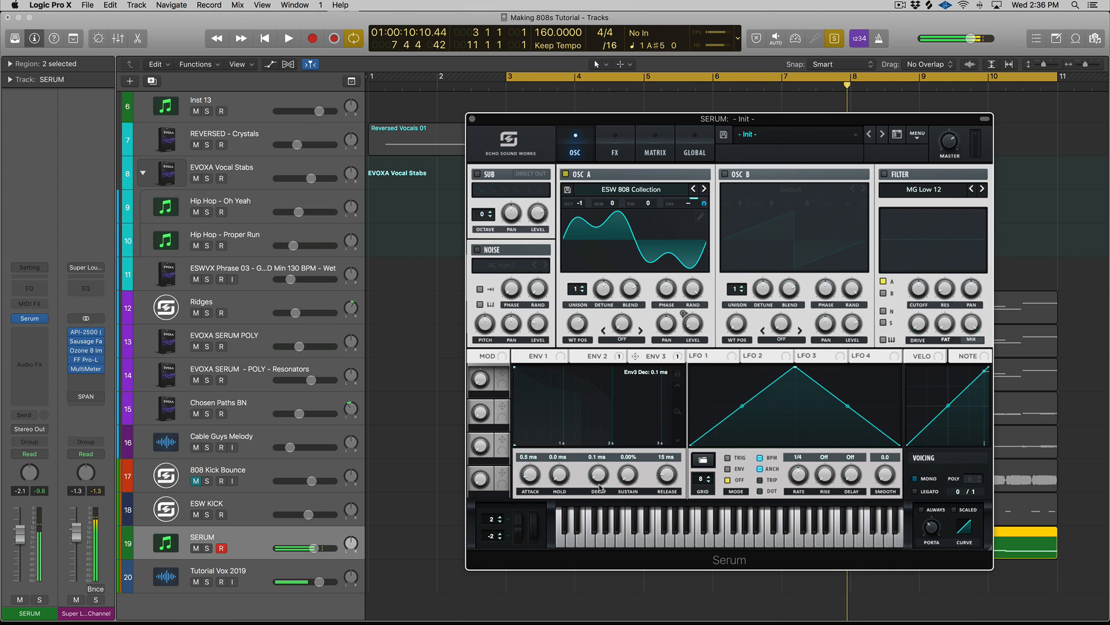
- Assign Macro 4 to ENV 3's decay, name it PITCH DECAY and audition the bass with it
{"action": "left_click_drag", "start_coordinate": [502, 472], "coordinate": [600, 477]}
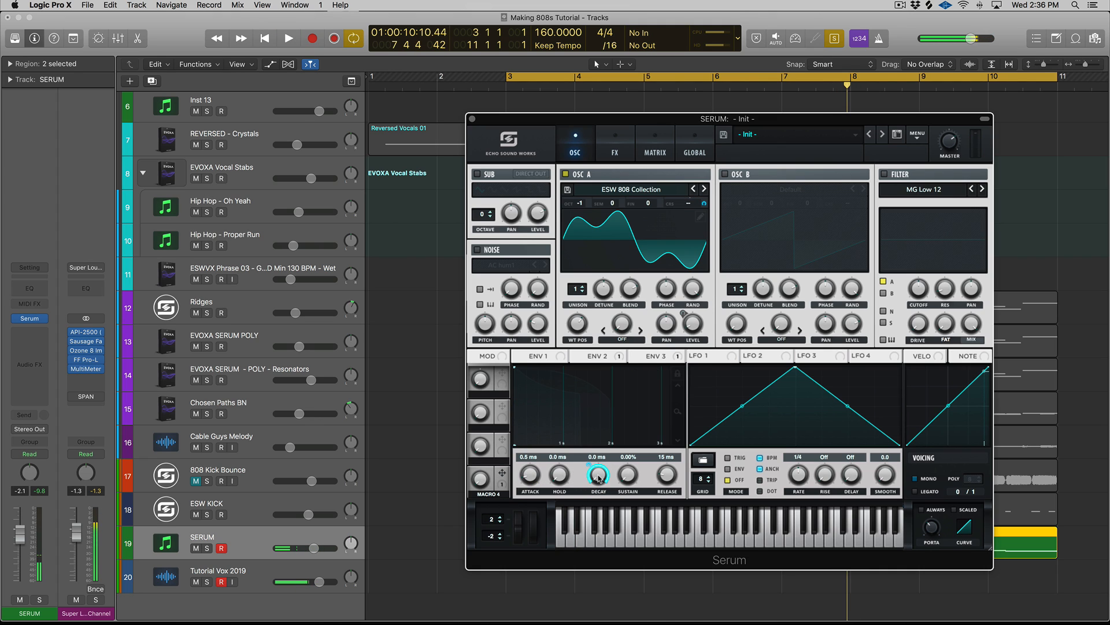
{"action": "double_click", "coordinate": [488, 494]}
{"action": "type", "text": "PIT"}
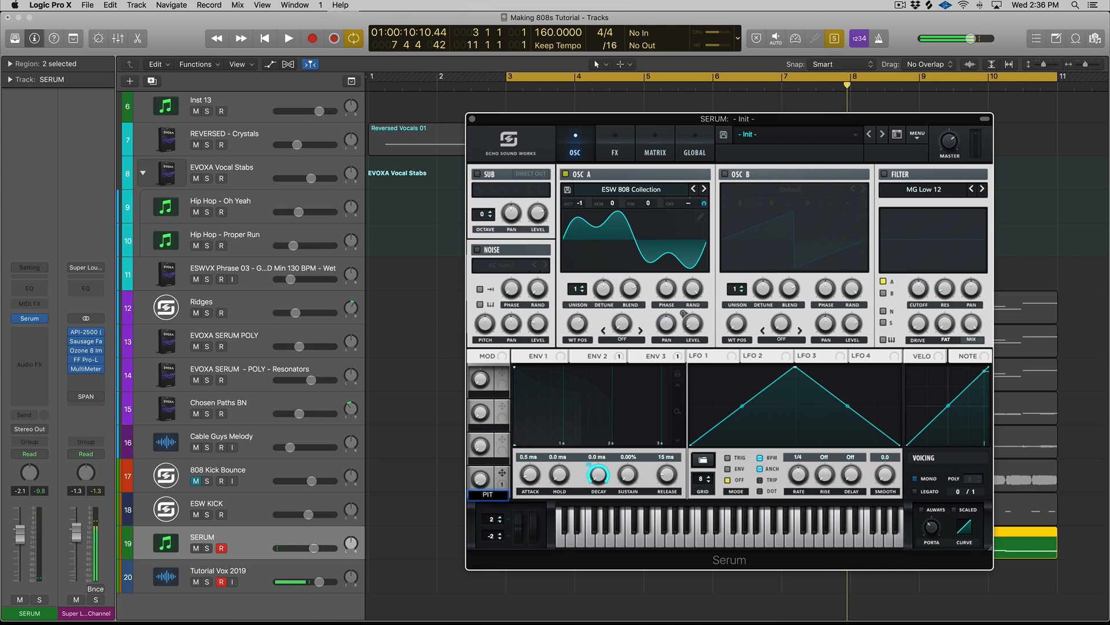
{"action": "type", "text": "CH DECAY"}
{"action": "key", "text": "Return"}
{"action": "key", "text": "space"}
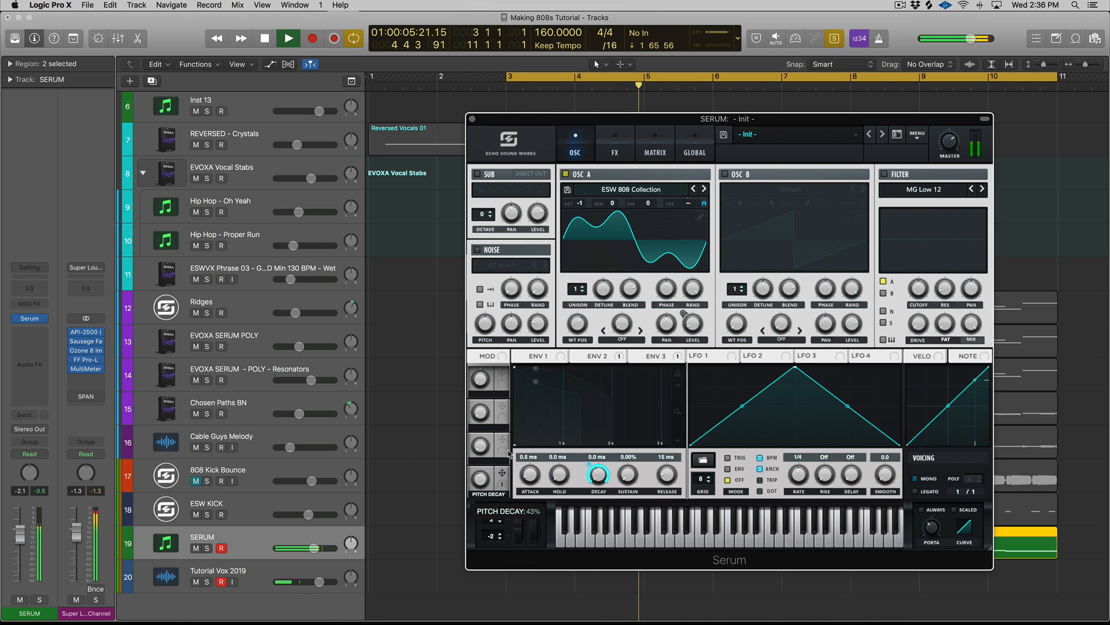
{"action": "key", "text": "space"}
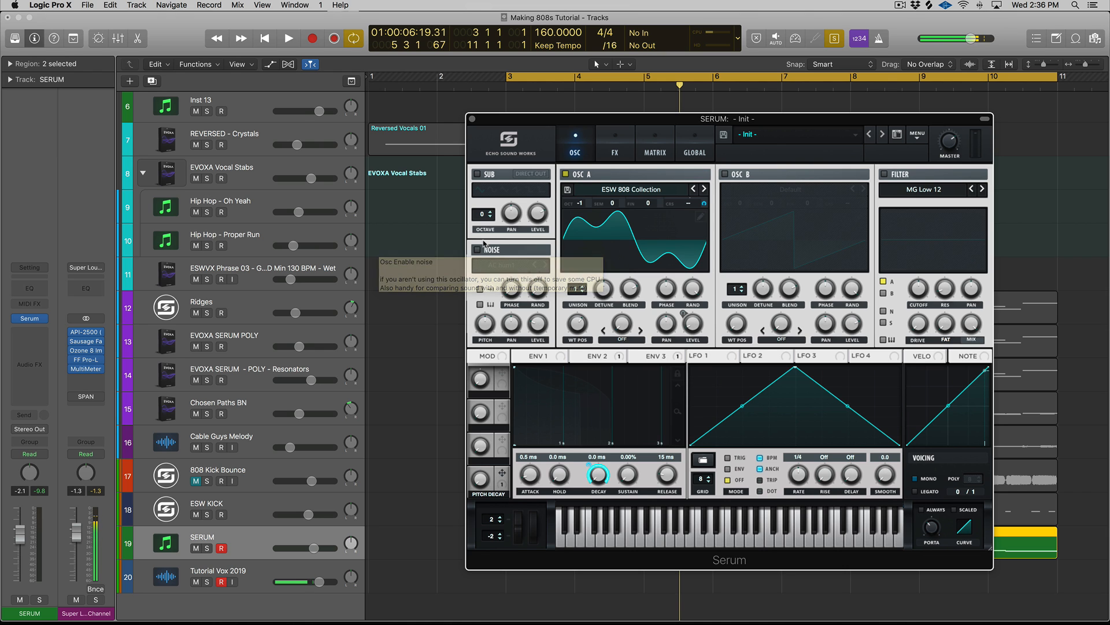
- Enable the noise oscillator and load the ESW Hip Hop - Kick 10 sample from the Kicks folder into it
{"action": "left_click", "coordinate": [1095, 38]}
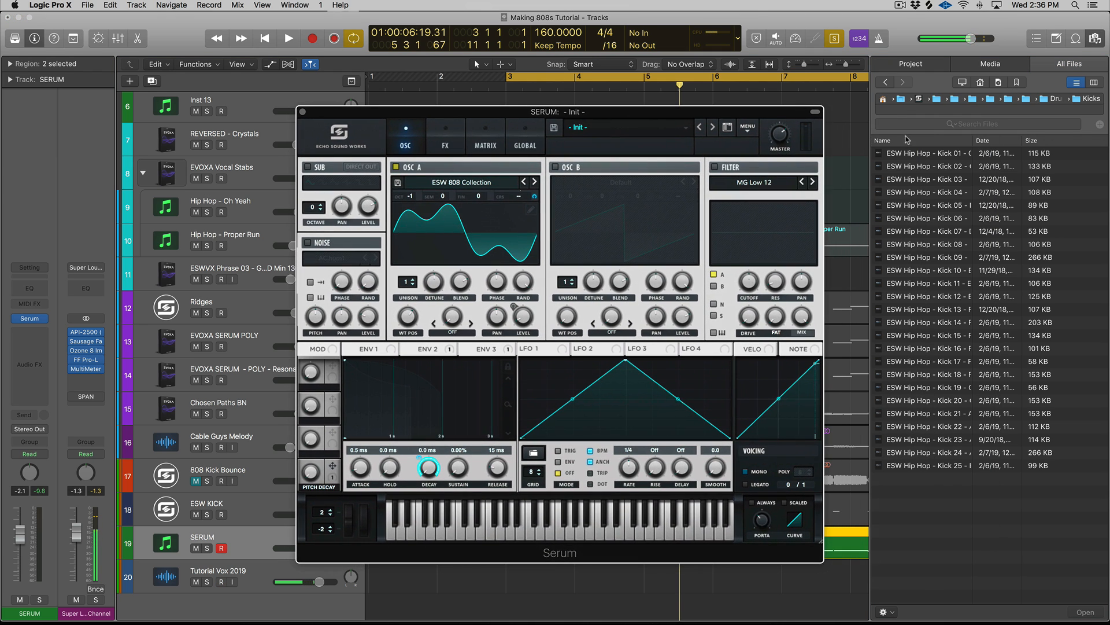
{"action": "left_click", "coordinate": [308, 243]}
{"action": "left_click", "coordinate": [930, 275]}
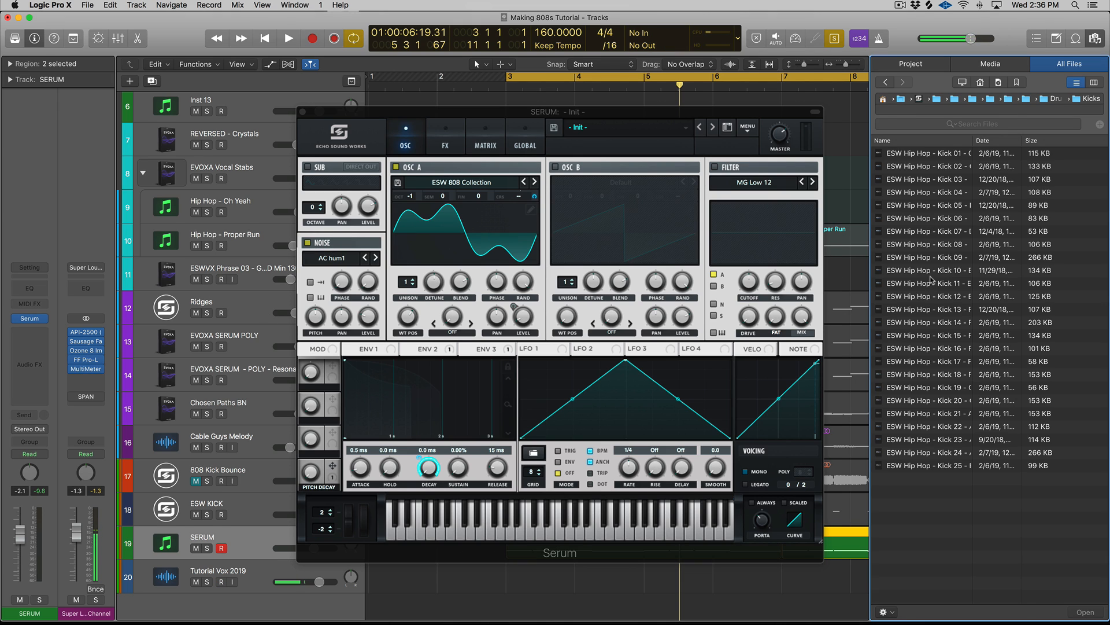
{"action": "left_click", "coordinate": [933, 296]}
{"action": "left_click", "coordinate": [937, 332]}
{"action": "left_click", "coordinate": [941, 275]}
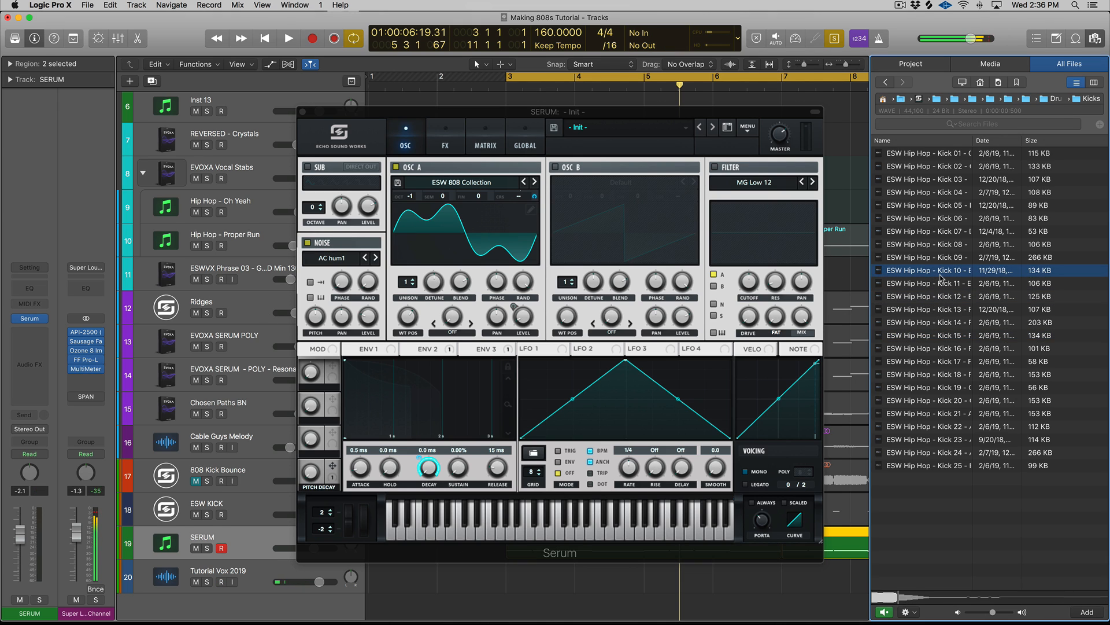
{"action": "left_click", "coordinate": [944, 282]}
{"action": "left_click", "coordinate": [946, 274]}
{"action": "left_click_drag", "start_coordinate": [947, 274], "coordinate": [338, 260]}
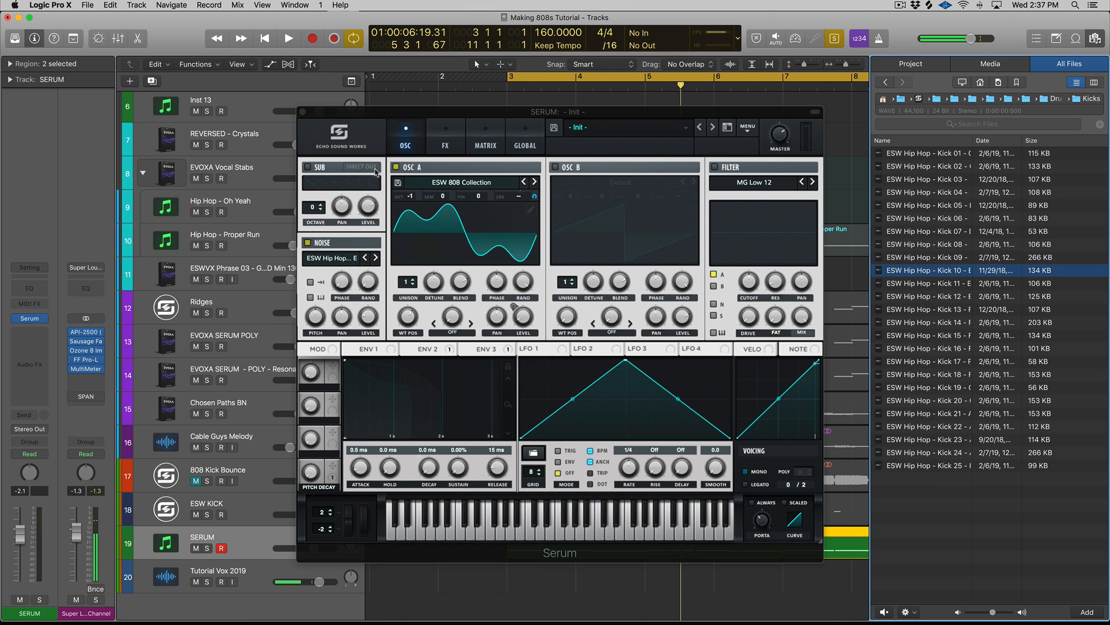
- Switch off OSC A to audition the kick alone, and enable one-shot mode on the noise oscillator
{"action": "left_click", "coordinate": [396, 167]}
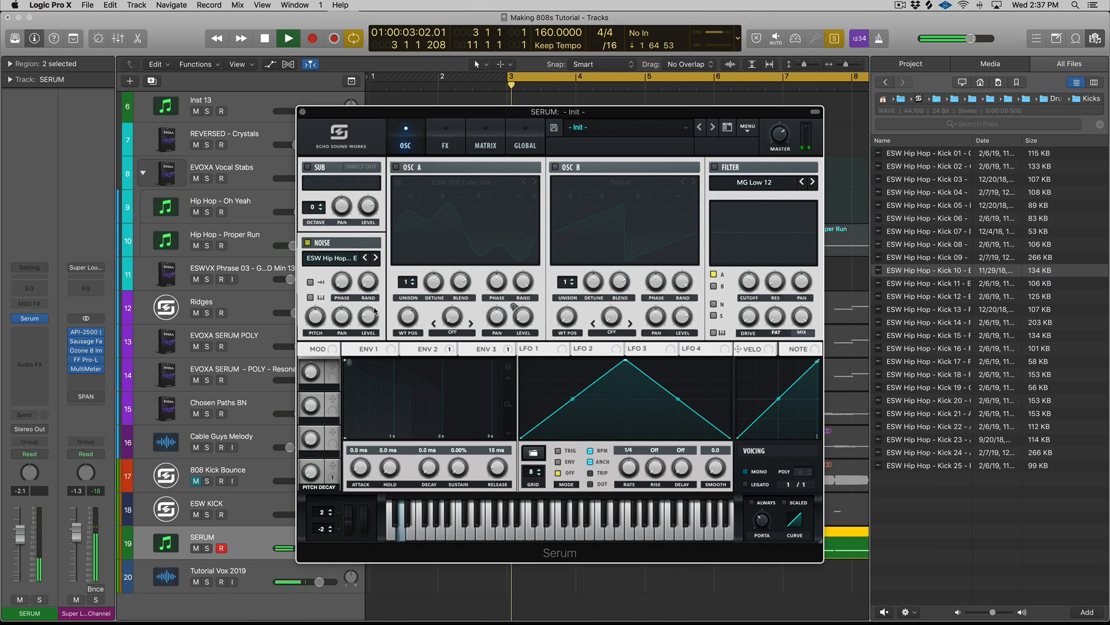
{"action": "key", "text": "space"}
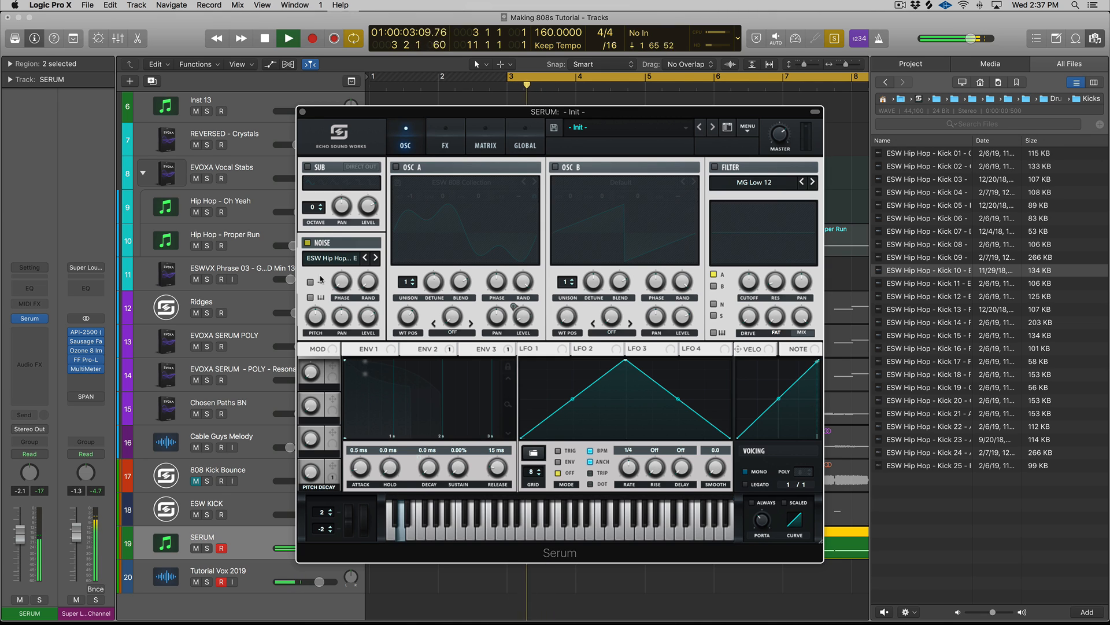
{"action": "key", "text": "space"}
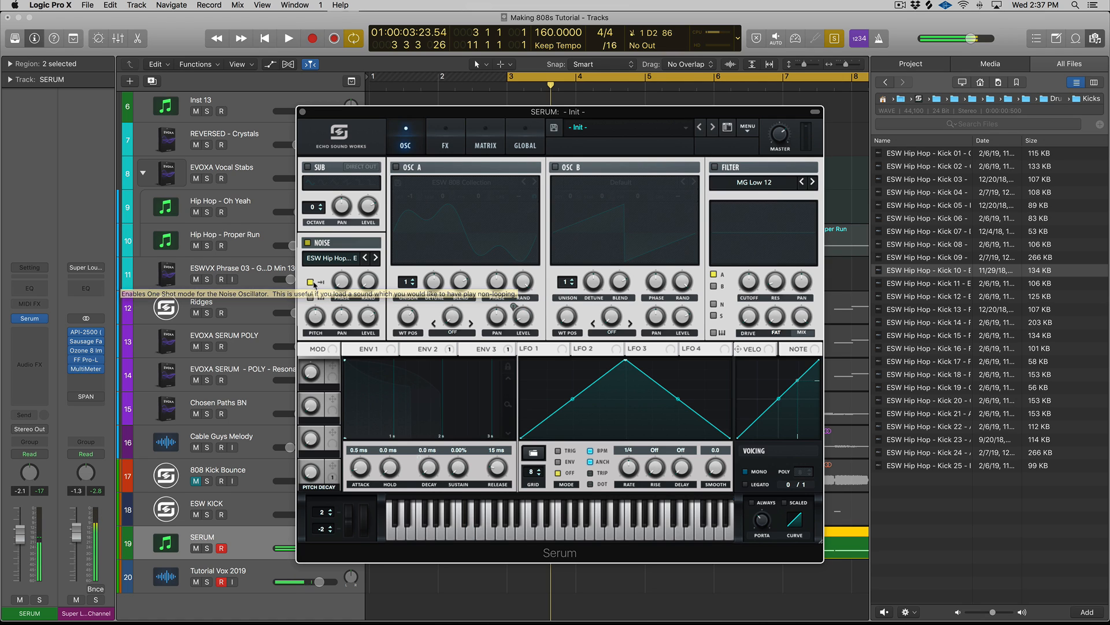
{"action": "left_click", "coordinate": [311, 282]}
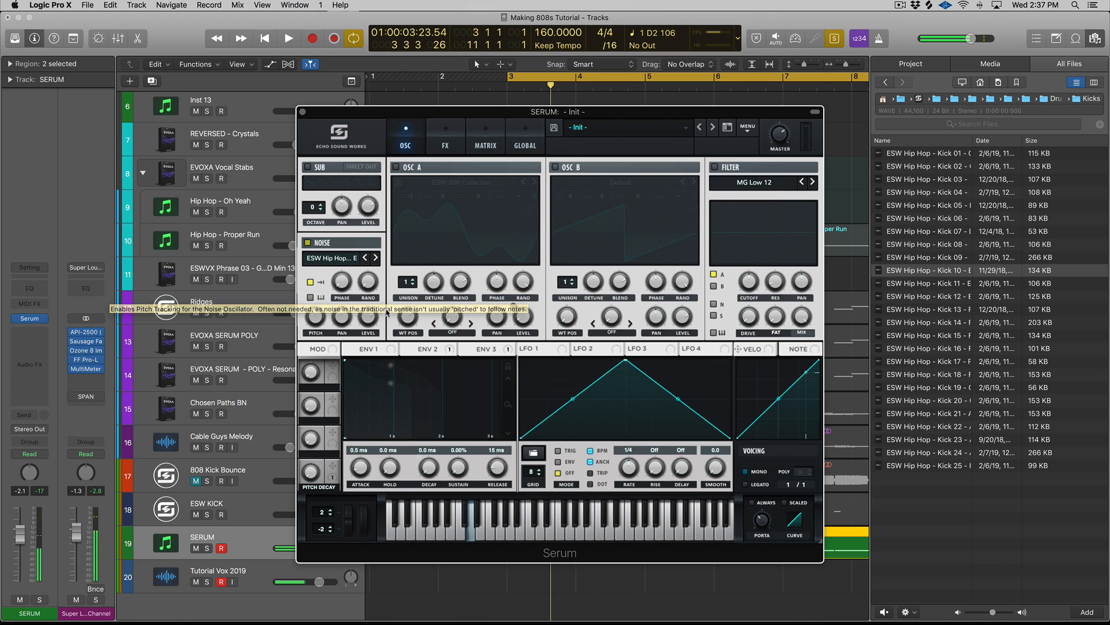
- Set the noise oscillator's pitch to 55% and switch OSC A back on
{"action": "mouse_move", "coordinate": [321, 321]}
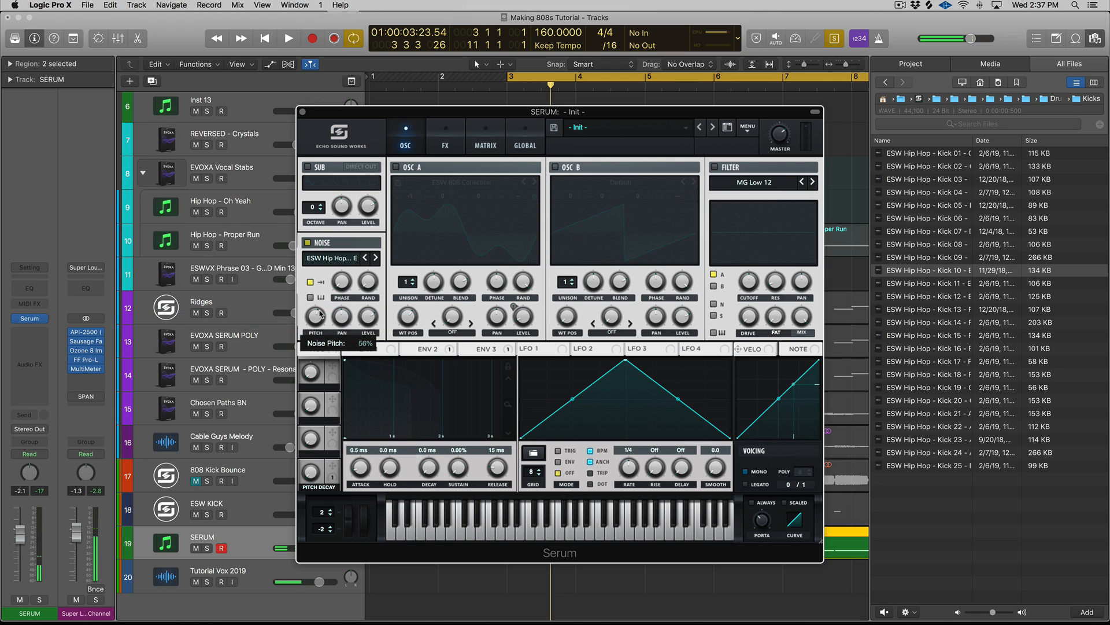
{"action": "left_click_drag", "start_coordinate": [321, 311], "coordinate": [317, 322]}
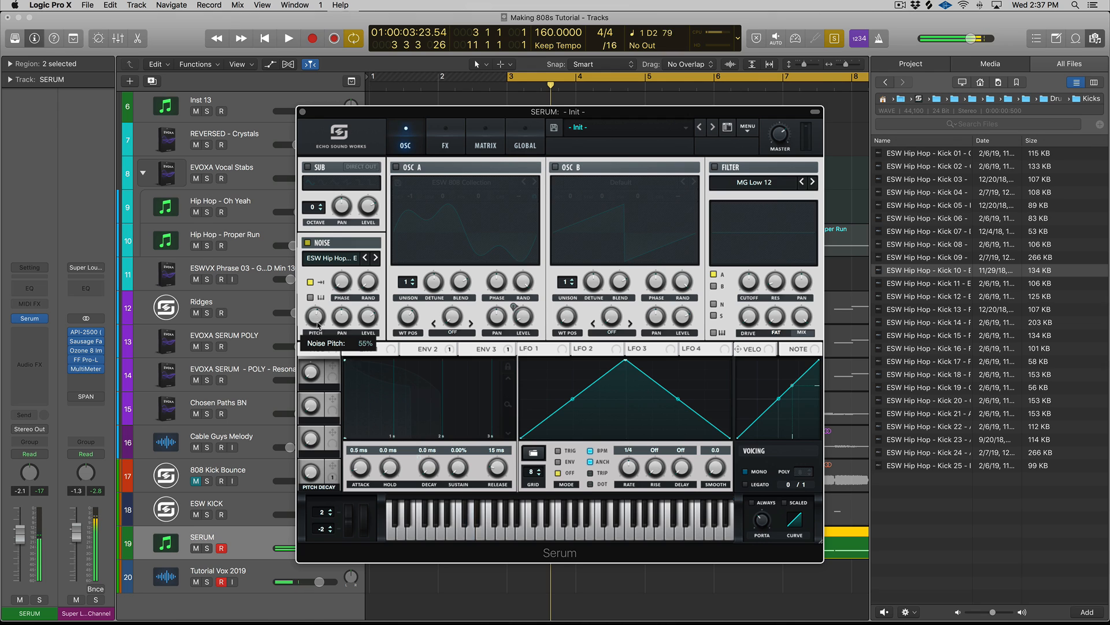
{"action": "left_click", "coordinate": [397, 167]}
- Raise the noise oscillator's level to 100% while playing the kick and bass together
{"action": "key", "text": "space"}
{"action": "mouse_move", "coordinate": [374, 333]}
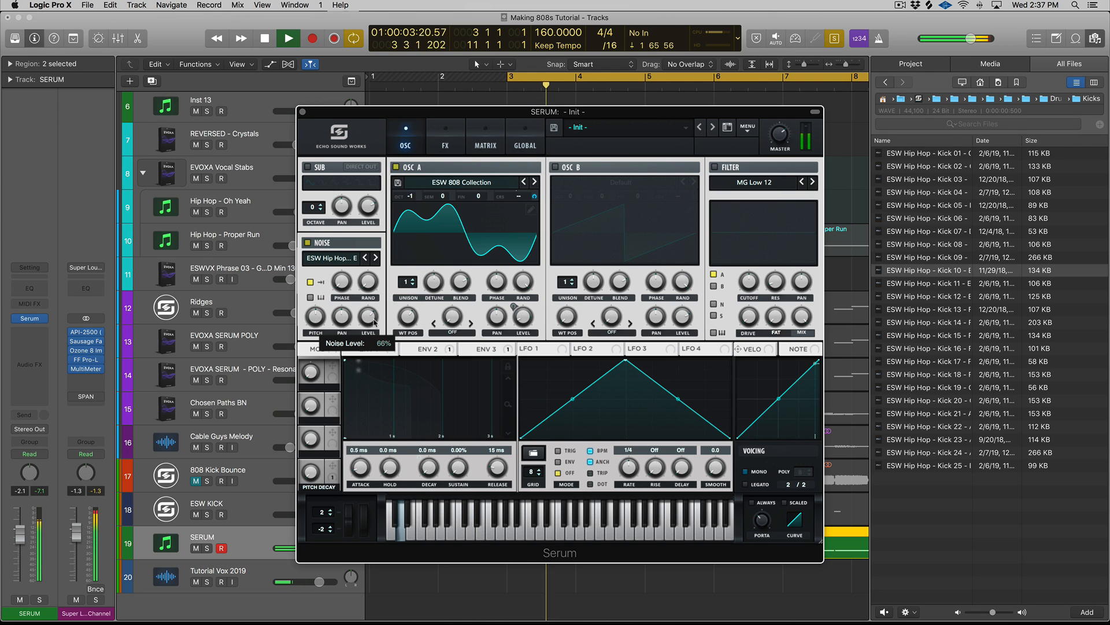
{"action": "left_click_drag", "start_coordinate": [374, 332], "coordinate": [396, 319]}
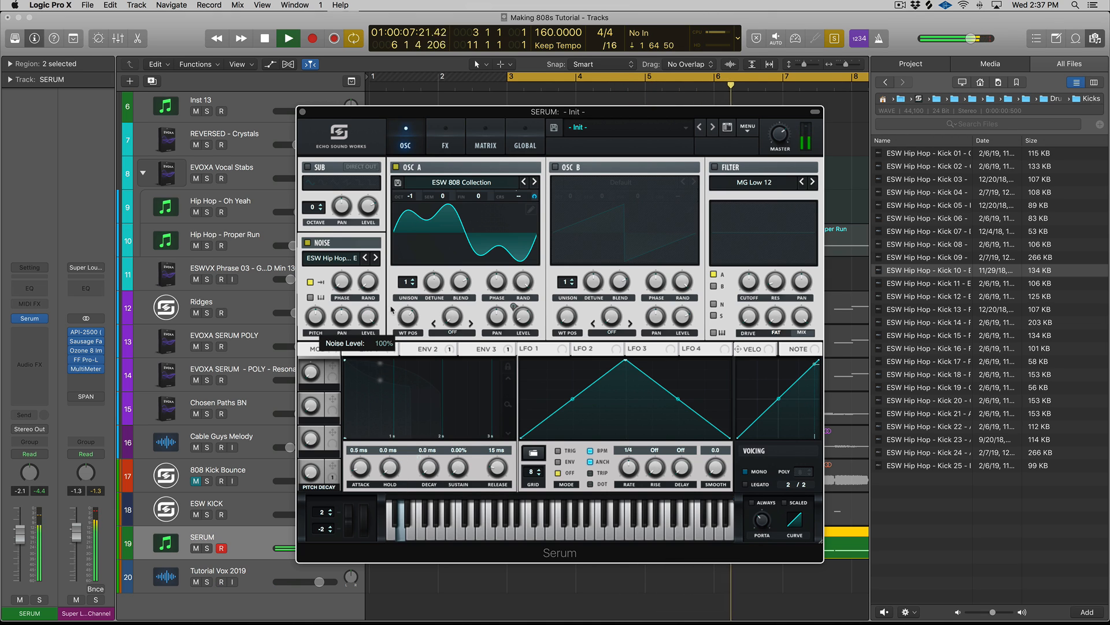
{"action": "key", "text": "space"}
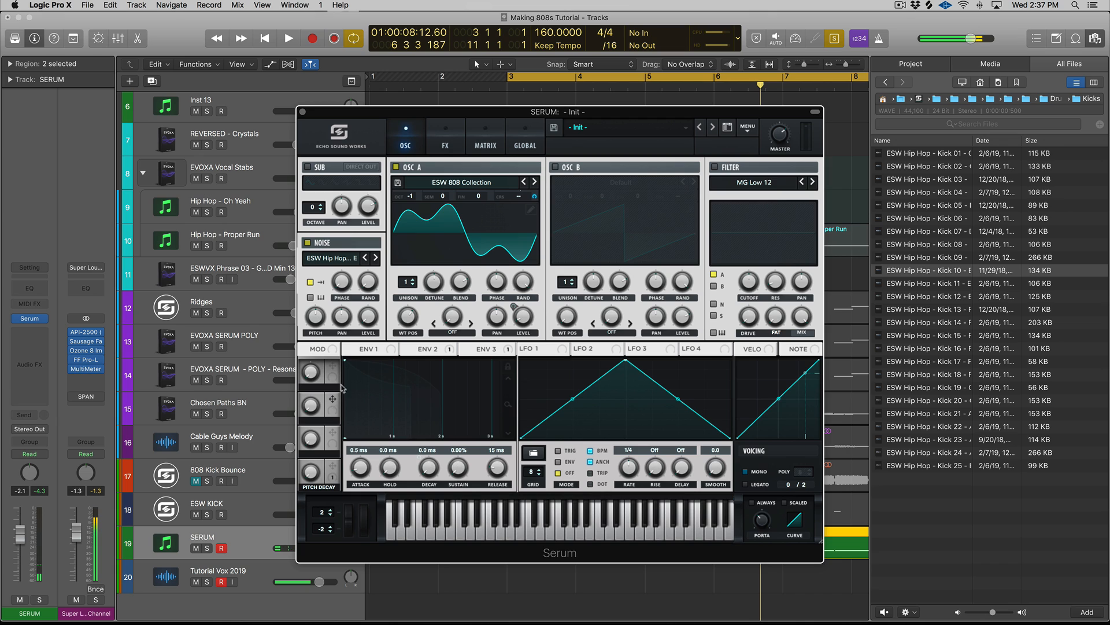
- Assign Macro 2 to the noise oscillator's level and name the macro KICK, auditioning the result
{"action": "left_click_drag", "start_coordinate": [332, 399], "coordinate": [368, 317]}
{"action": "double_click", "coordinate": [322, 420]}
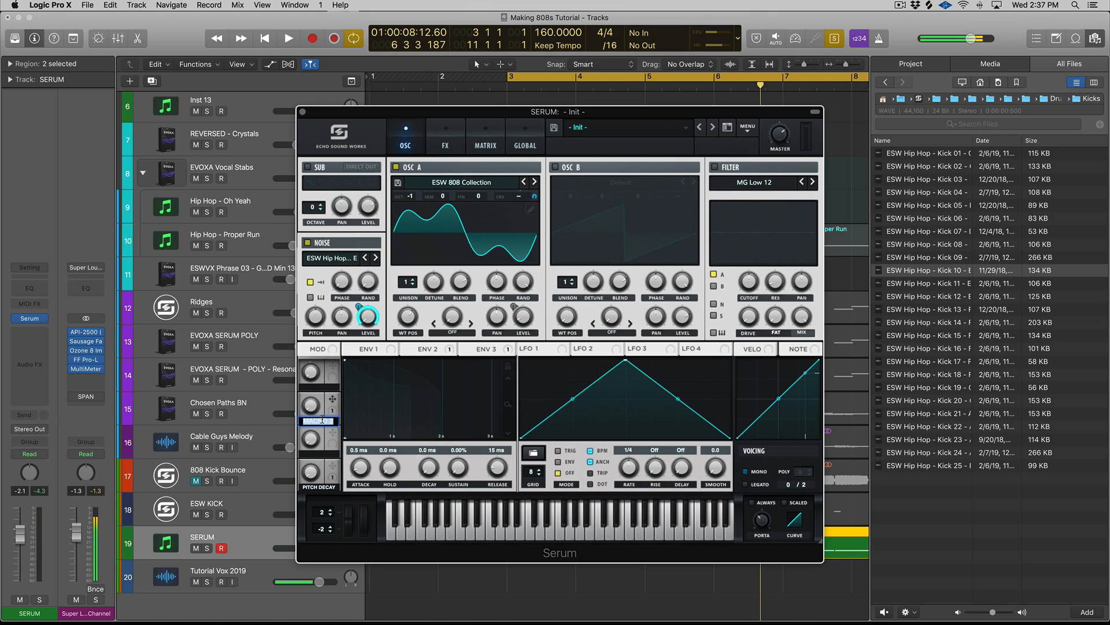
{"action": "type", "text": "ki"}
{"action": "key", "text": "Return"}
{"action": "key", "text": "space"}
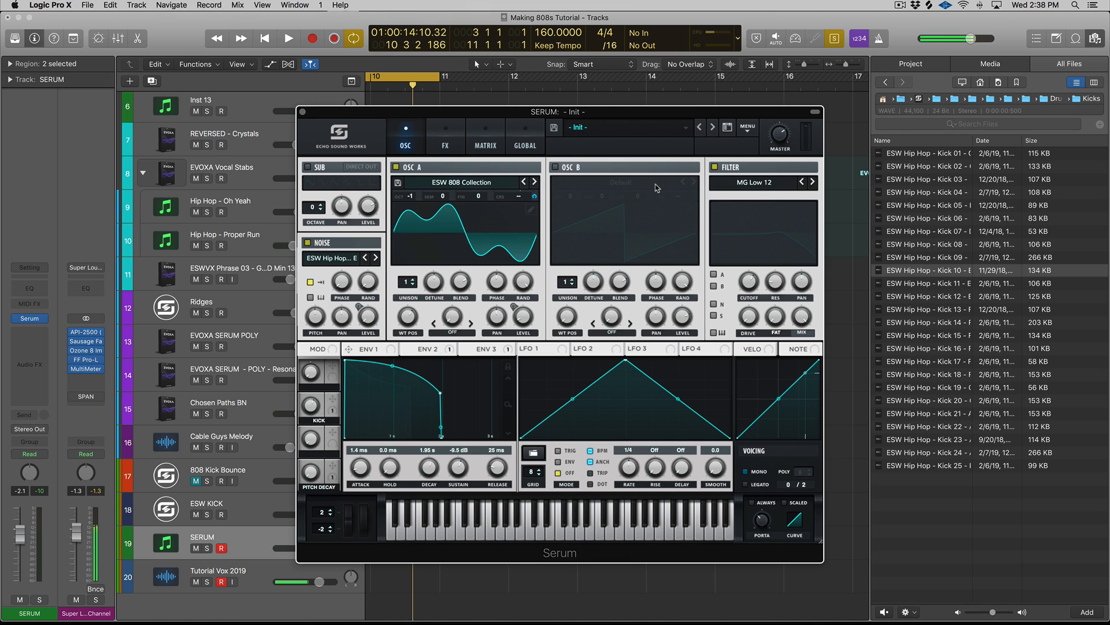
- Change the filter to the Multi type LH 12, route OSC A through it and adjust its resonance
{"action": "left_click", "coordinate": [739, 181]}
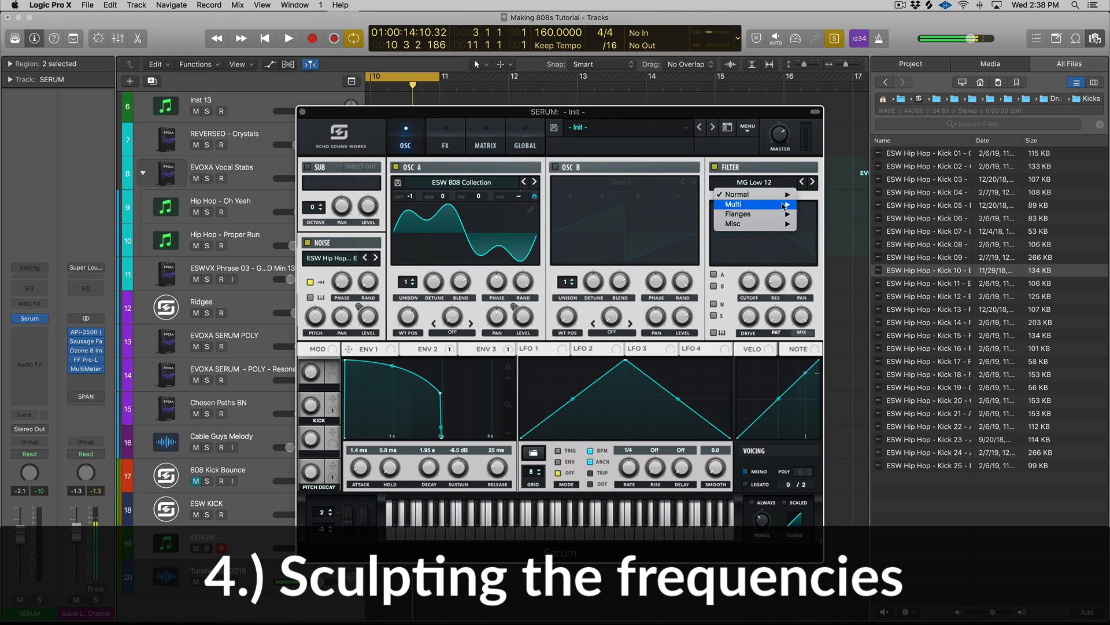
{"action": "mouse_move", "coordinate": [771, 206]}
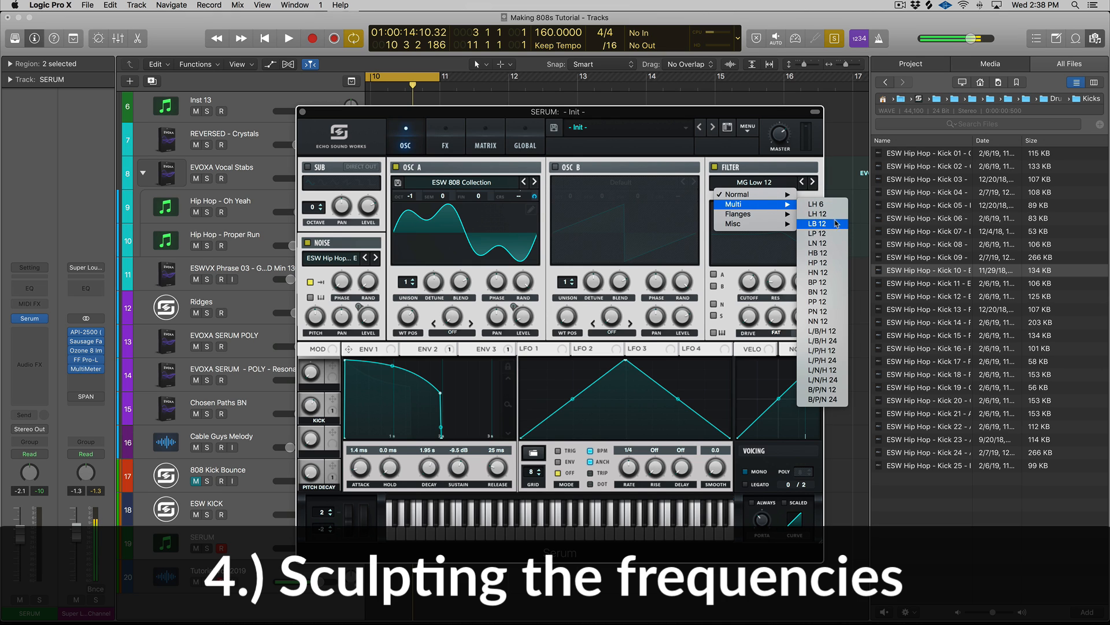
{"action": "left_click", "coordinate": [835, 214]}
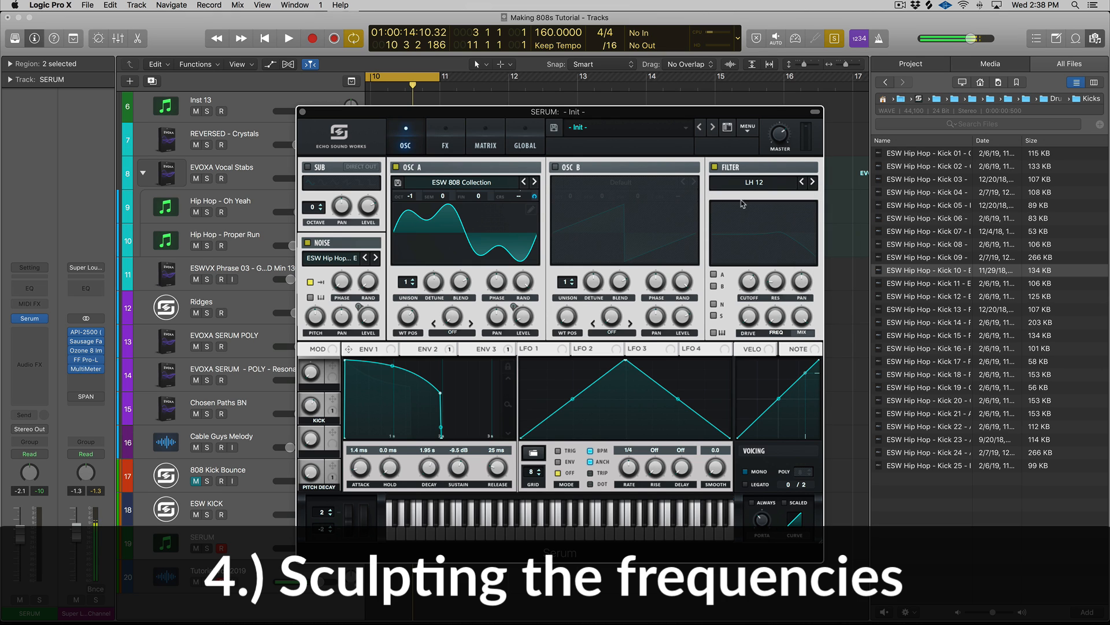
{"action": "left_click", "coordinate": [714, 274]}
{"action": "left_click_drag", "start_coordinate": [775, 285], "coordinate": [775, 278]}
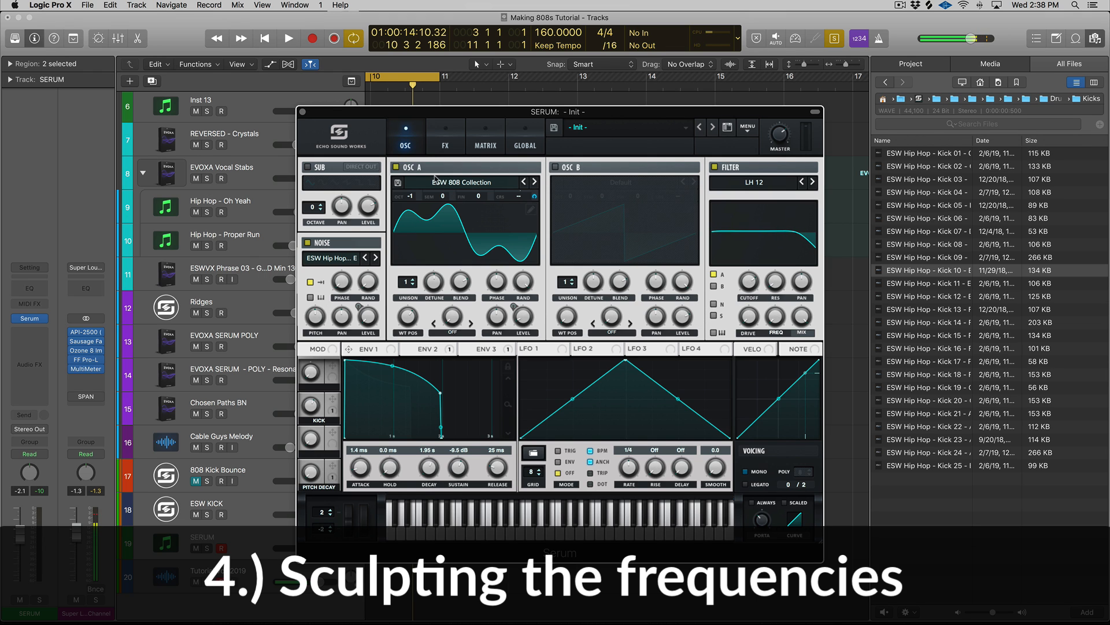
- Switch off OSC A and route the noise oscillator through the filter
{"action": "left_click", "coordinate": [397, 167]}
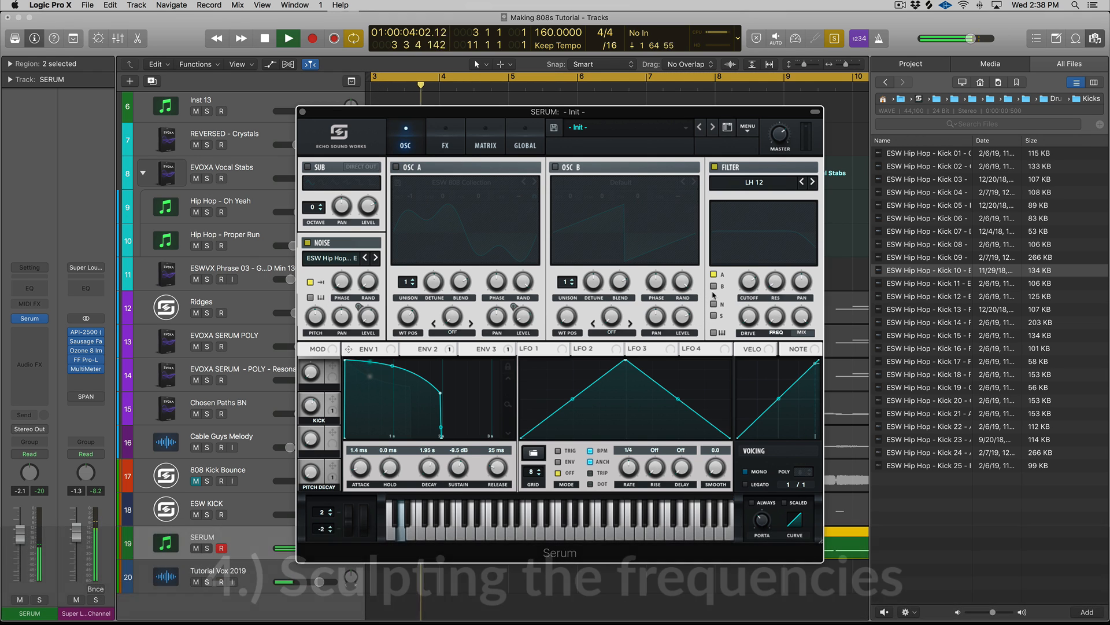
{"action": "left_click", "coordinate": [714, 304]}
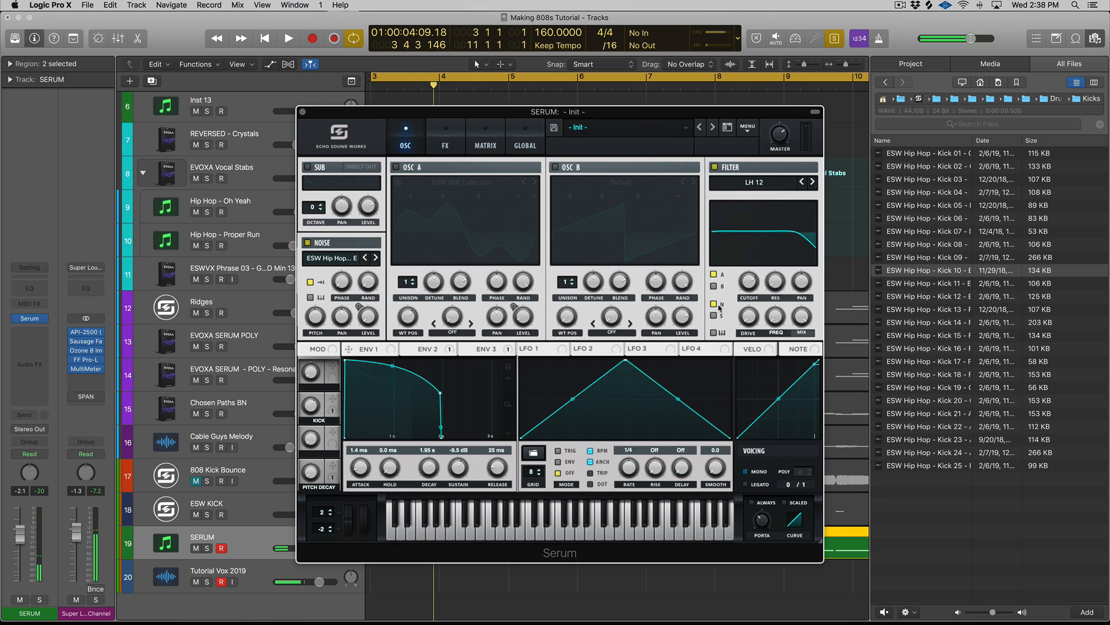
- Raise the filter's FREQ setting to thin the lows of the noise kick, auditioning the kick on its own
{"action": "mouse_move", "coordinate": [785, 326]}
{"action": "left_mouse_down"}
{"action": "mouse_move", "coordinate": [782, 276]}
{"action": "mouse_move", "coordinate": [778, 306]}
{"action": "left_mouse_up"}
{"action": "key", "text": "space"}
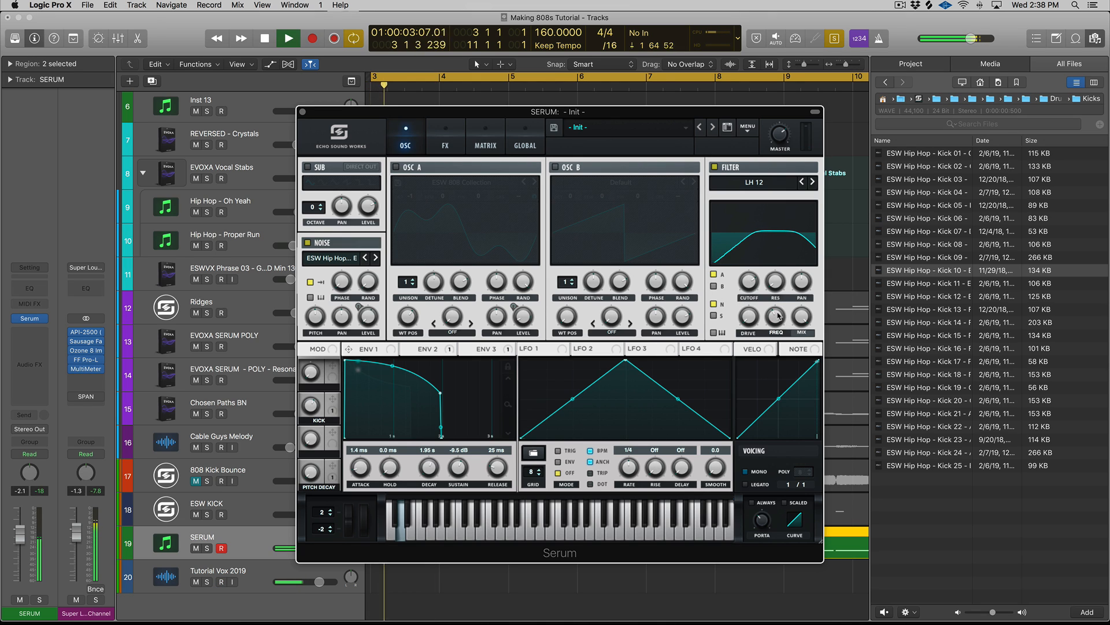
{"action": "key", "text": "space"}
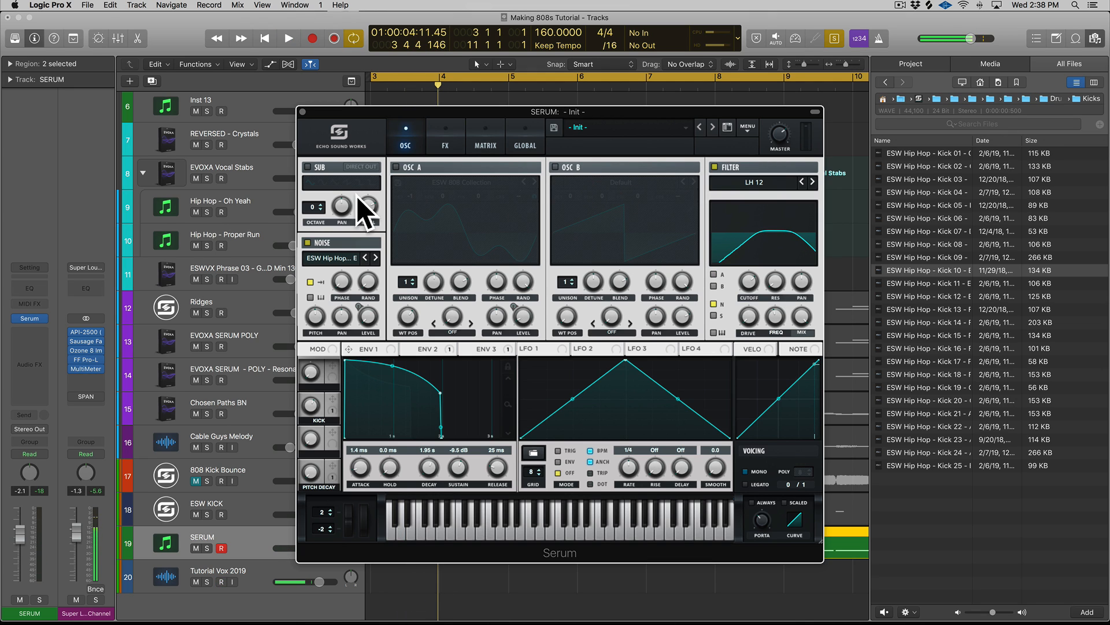
- Switch OSC A back on and tune the filter's FREQ and cutoff, to 557 Hz, while playing the bass and kick layer together
{"action": "left_click", "coordinate": [397, 167]}
{"action": "key", "text": "space"}
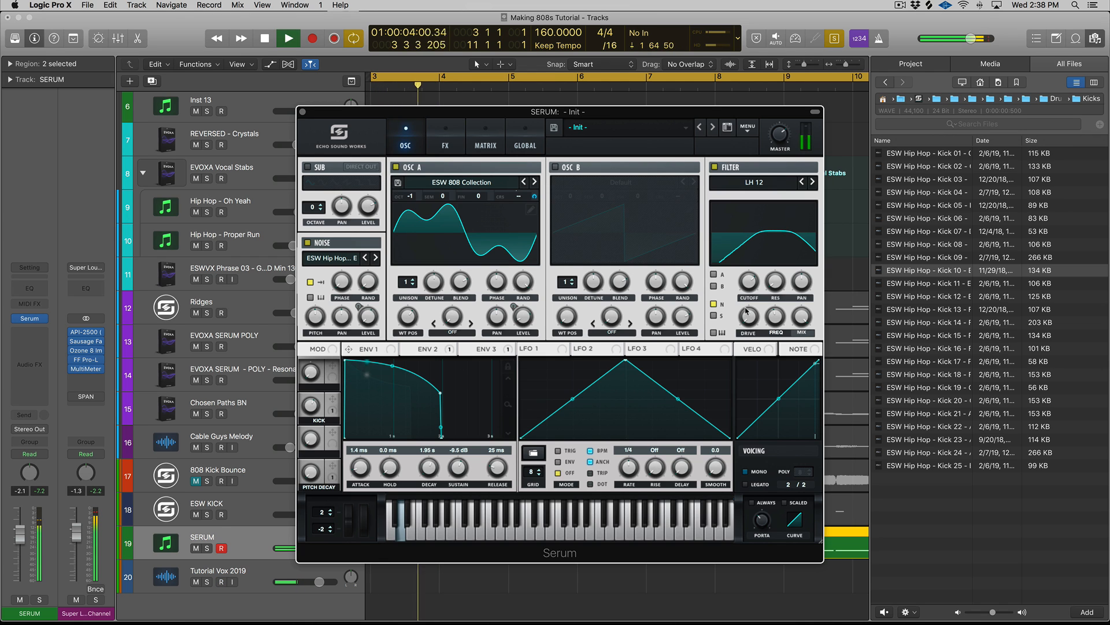
{"action": "left_click_drag", "start_coordinate": [776, 317], "coordinate": [769, 291]}
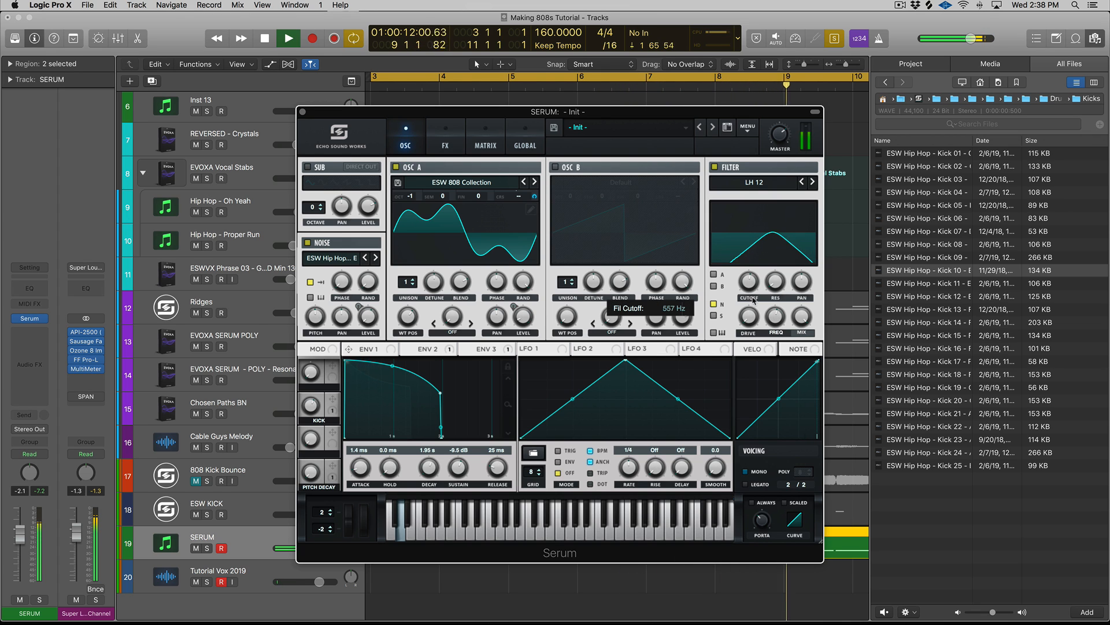
{"action": "key", "text": "space"}
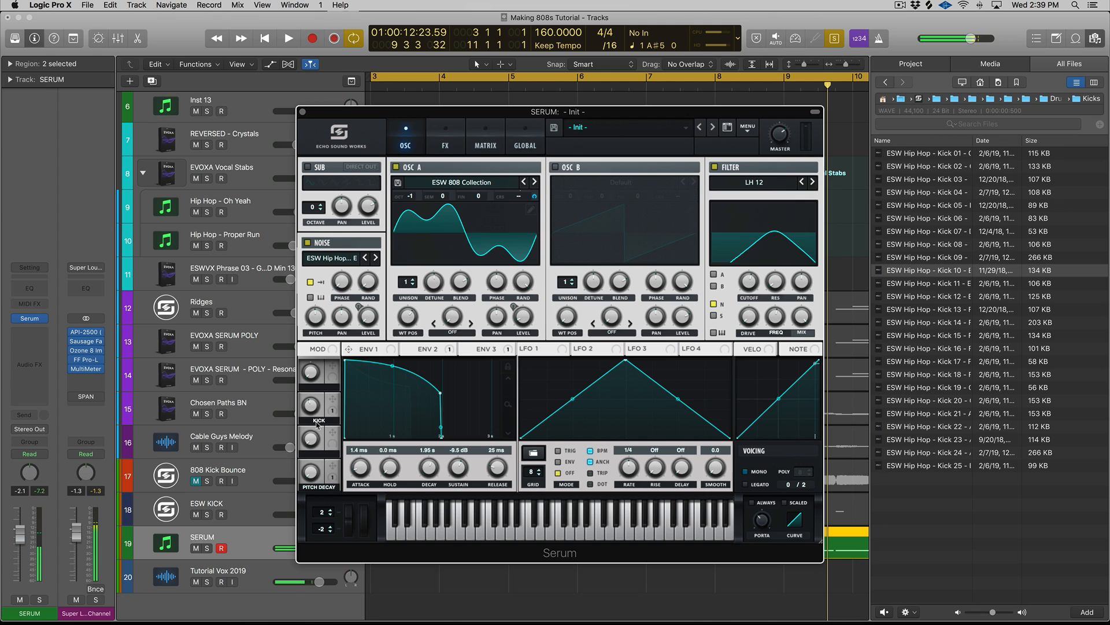
{"action": "key", "text": "space"}
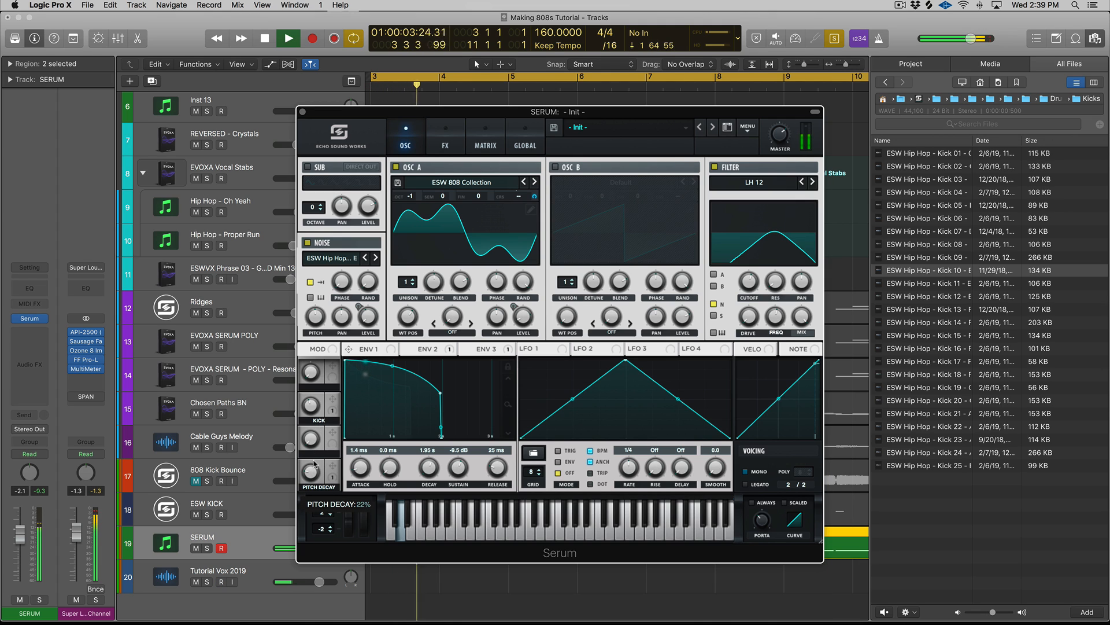
{"action": "key", "text": "space"}
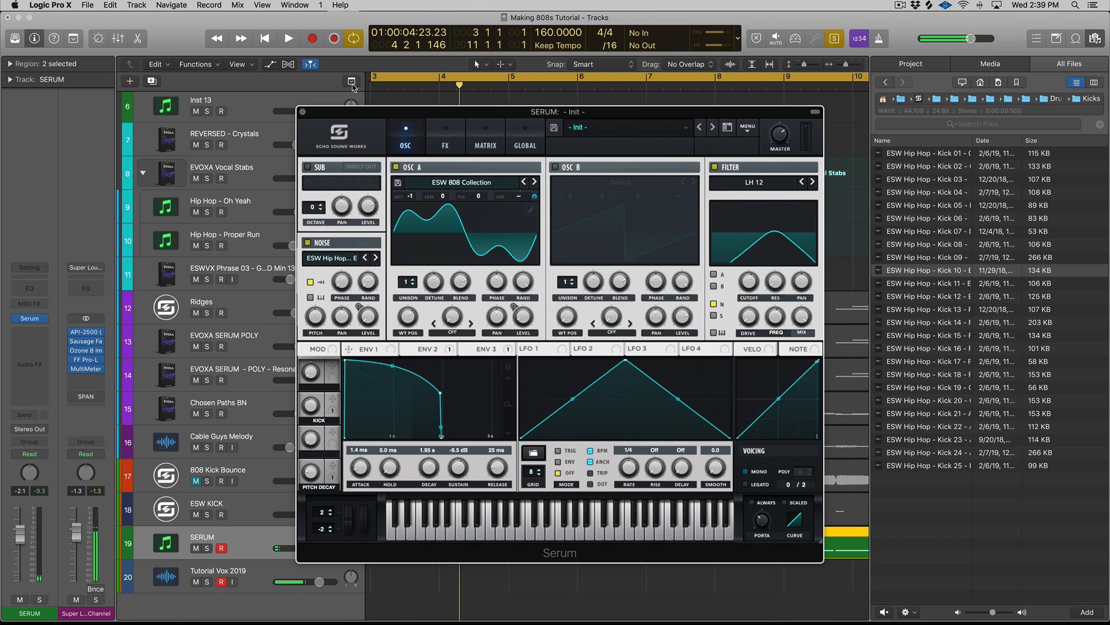
- Close the Serum window, select both SERUM regions along with the Modern Hip Hop Kicks region and play them together
{"action": "left_click_drag", "start_coordinate": [301, 113], "coordinate": [304, 111]}
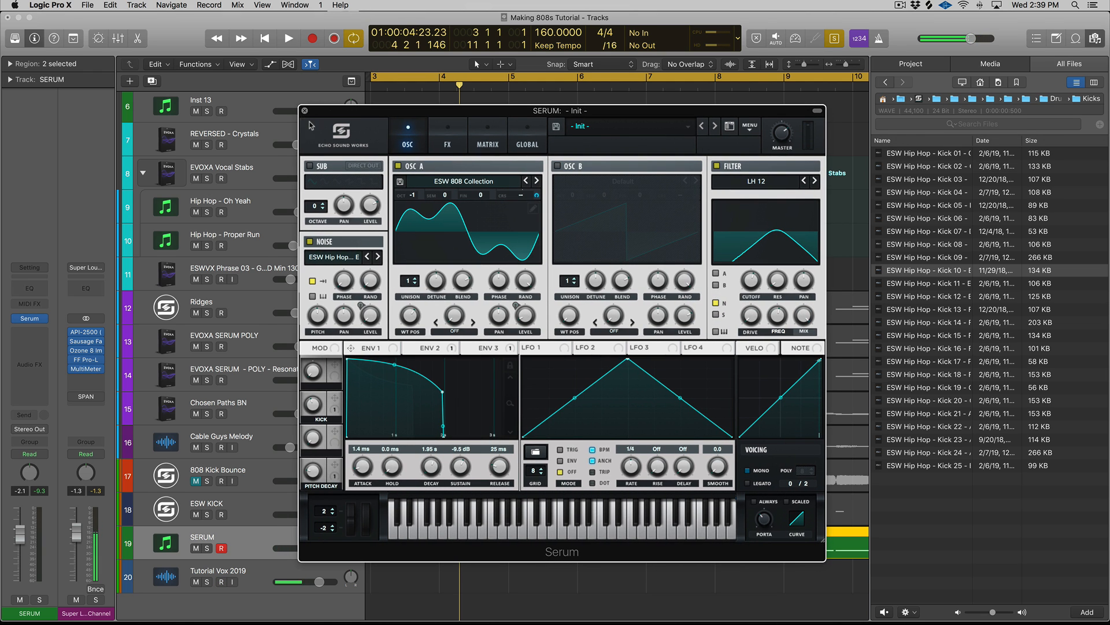
{"action": "left_click", "coordinate": [305, 111]}
{"action": "key", "text": "super+Left"}
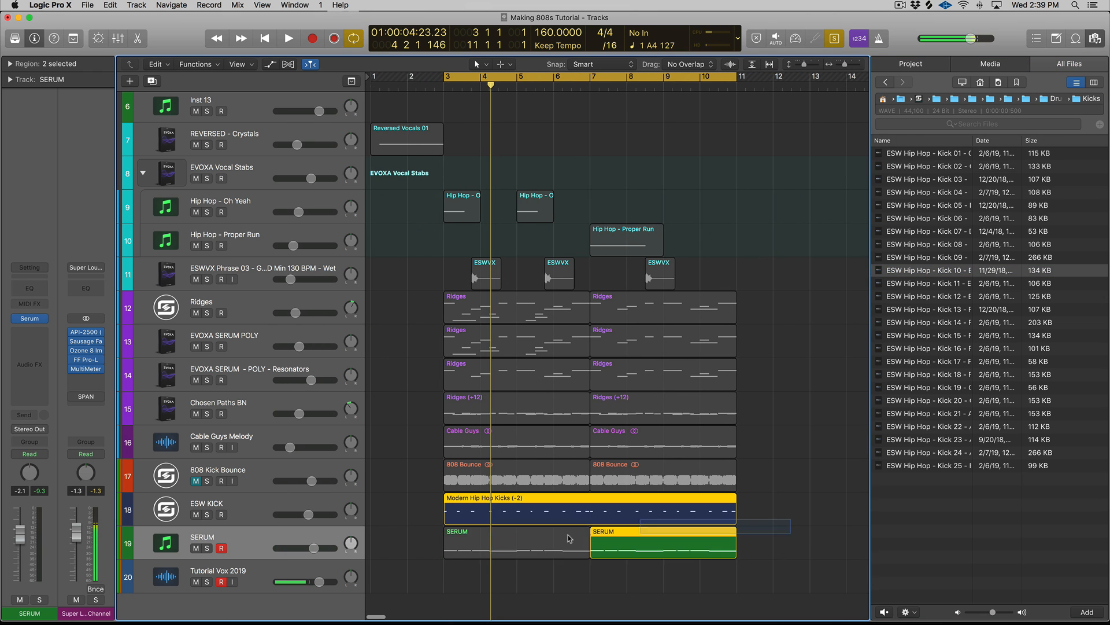
{"action": "left_click_drag", "start_coordinate": [570, 539], "coordinate": [448, 543]}
{"action": "key", "text": "space"}
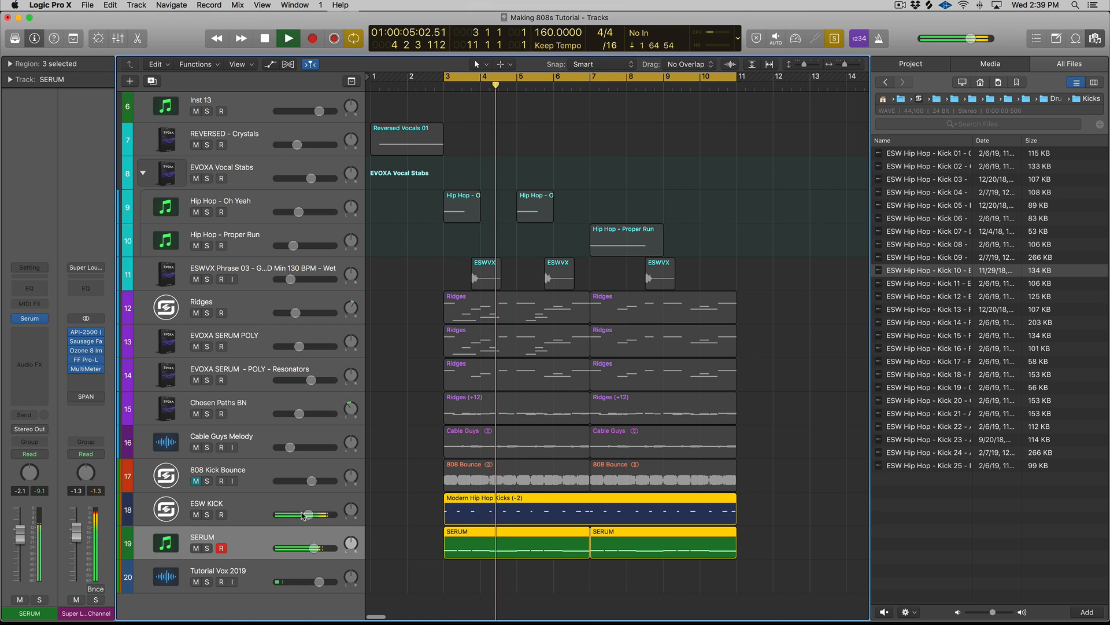
{"action": "key", "text": "space"}
- Select the SERUM track, reopen its Serum instrument and raise the filter's FREQ setting slightly
{"action": "left_click", "coordinate": [255, 524]}
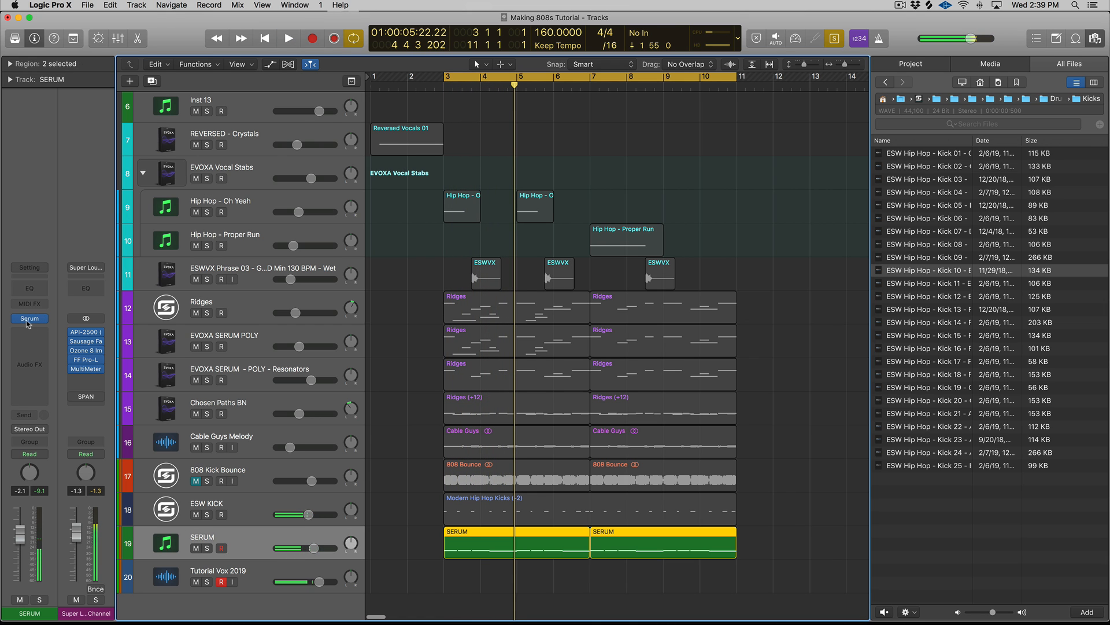
{"action": "left_click", "coordinate": [27, 321]}
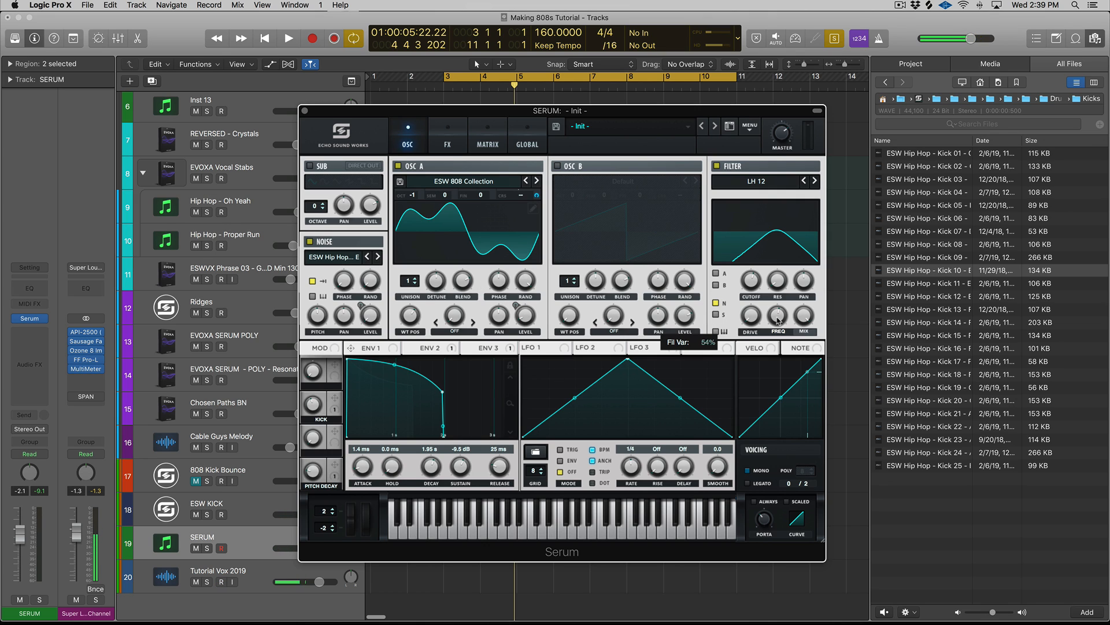
{"action": "left_click_drag", "start_coordinate": [778, 320], "coordinate": [779, 309]}
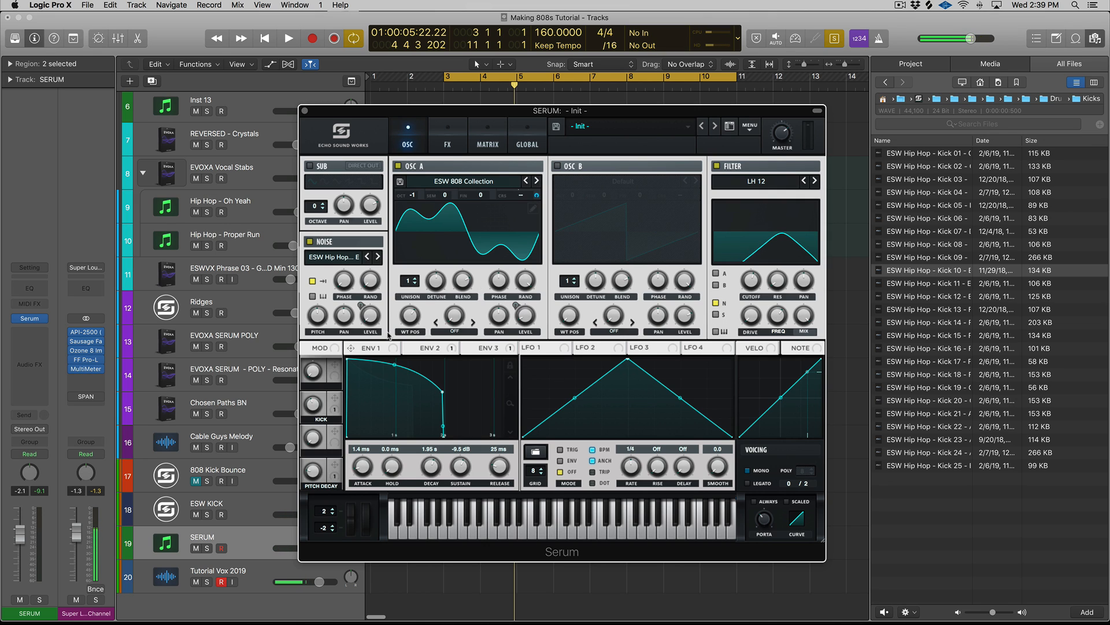
- Move the Serum window aside to reveal the tracks and audition the SERUM regions without the separate kick track
{"action": "left_click_drag", "start_coordinate": [330, 110], "coordinate": [620, 121]}
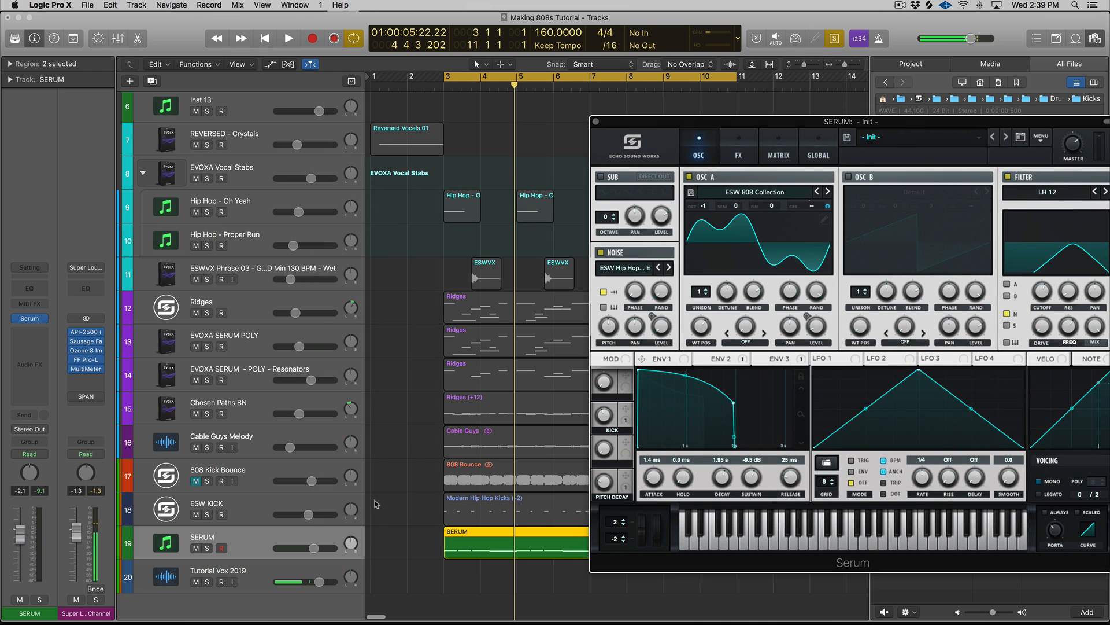
{"action": "left_click", "coordinate": [303, 536]}
{"action": "key", "text": "space"}
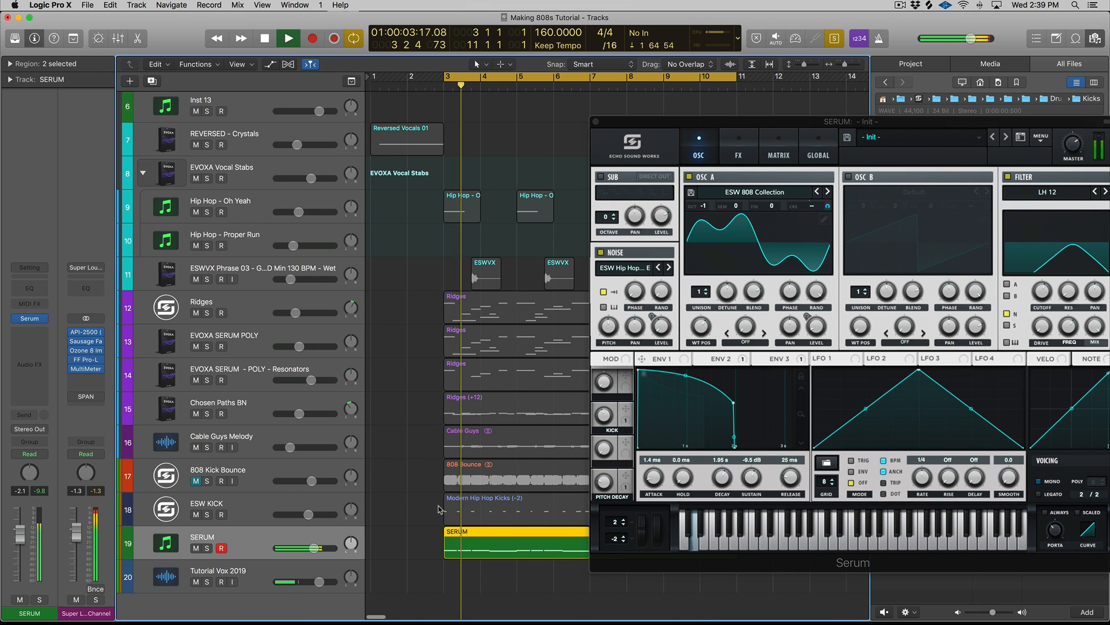
{"action": "mouse_move", "coordinate": [602, 434]}
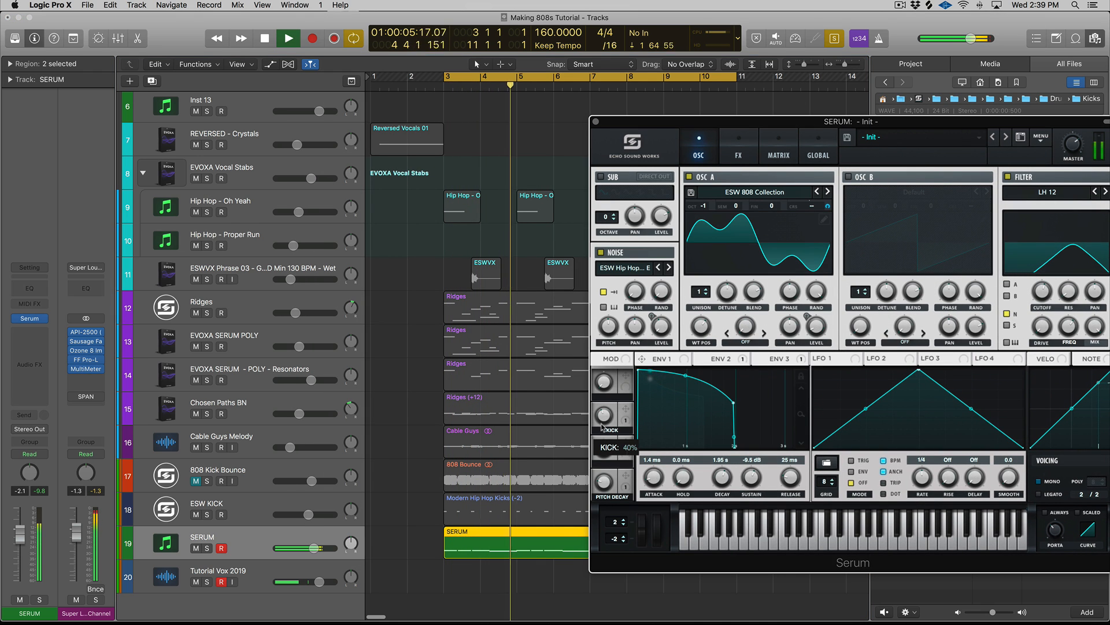
{"action": "key", "text": "space"}
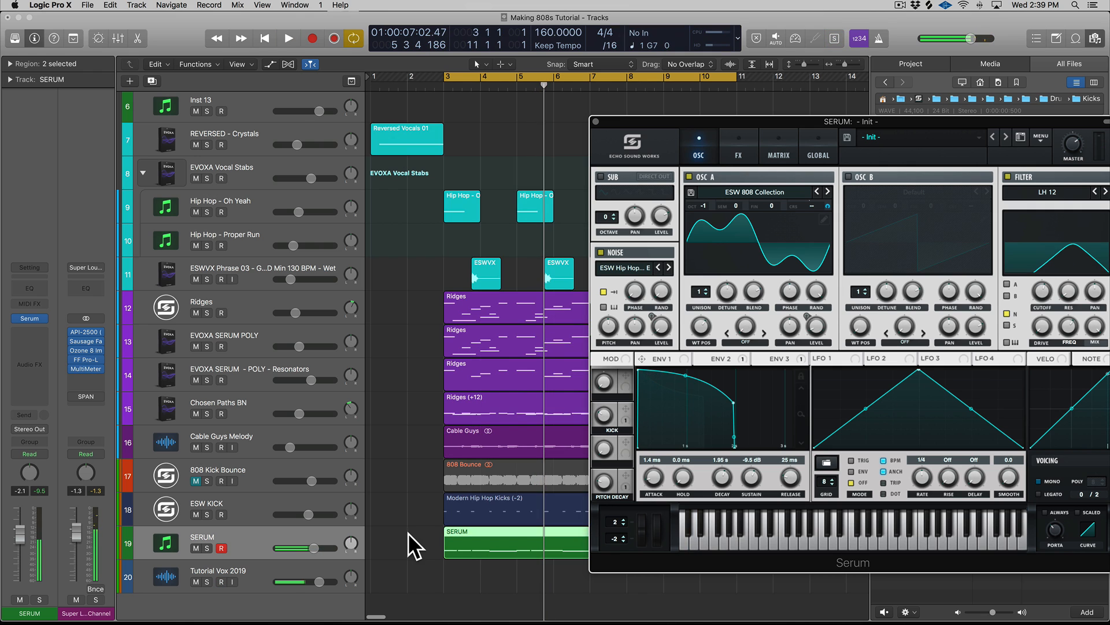
- Select the kick and SERUM regions and raise ENV 2's attack to 6.0 ms while auditioning them together
{"action": "left_click_drag", "start_coordinate": [410, 546], "coordinate": [614, 558]}
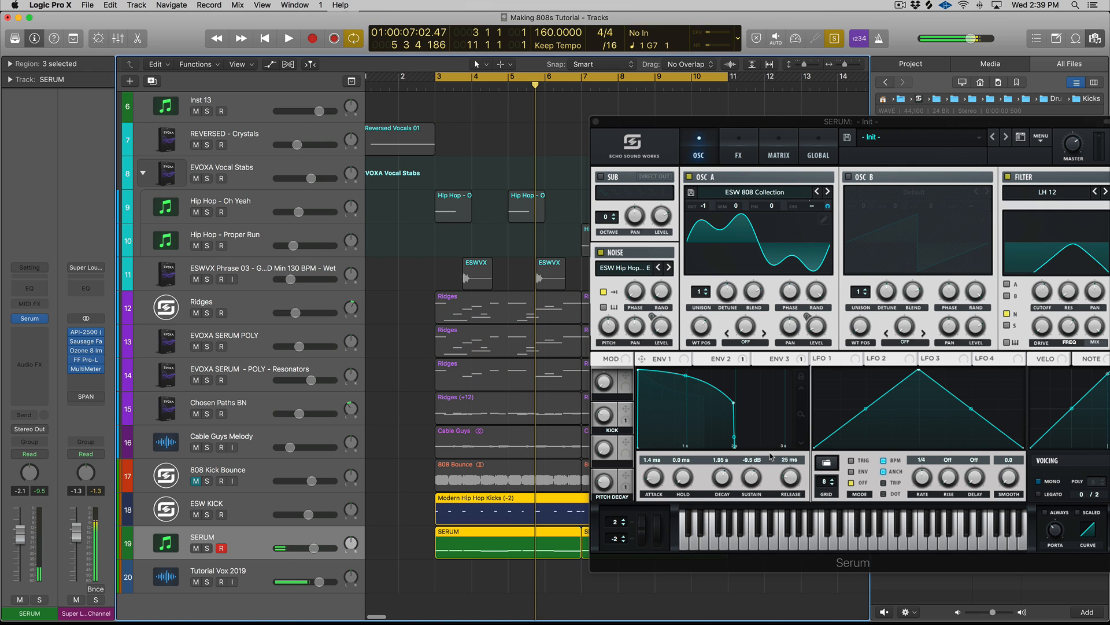
{"action": "key", "text": "space"}
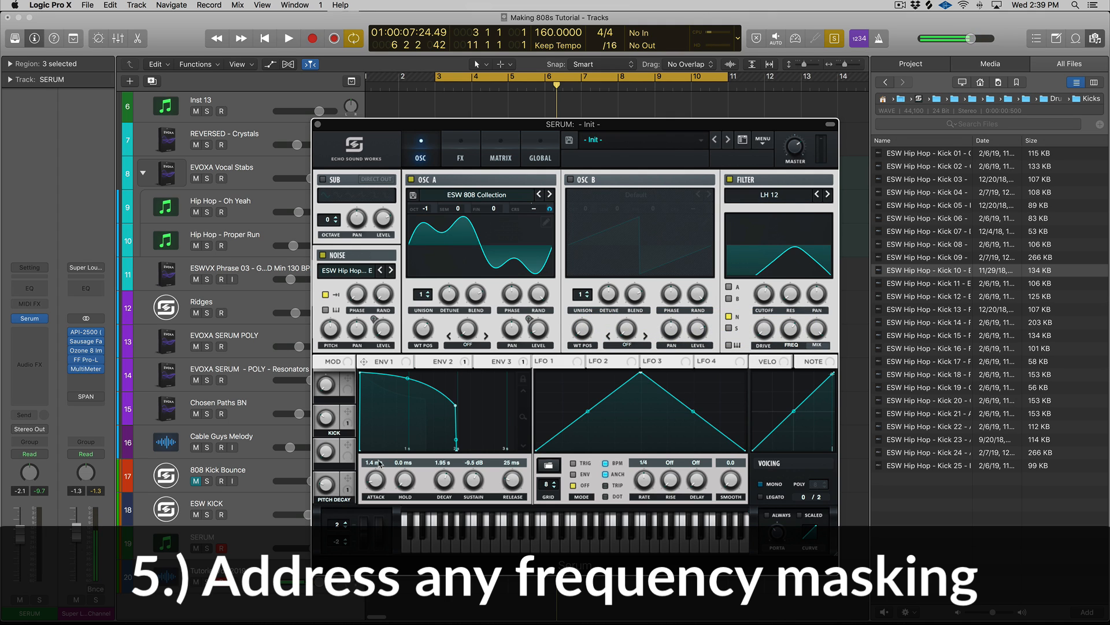
{"action": "scroll", "coordinate": [378, 478], "scroll_direction": "up", "scroll_amount": 1}
{"action": "left_click", "coordinate": [435, 369]}
{"action": "scroll", "coordinate": [377, 483], "scroll_direction": "up", "scroll_amount": 3}
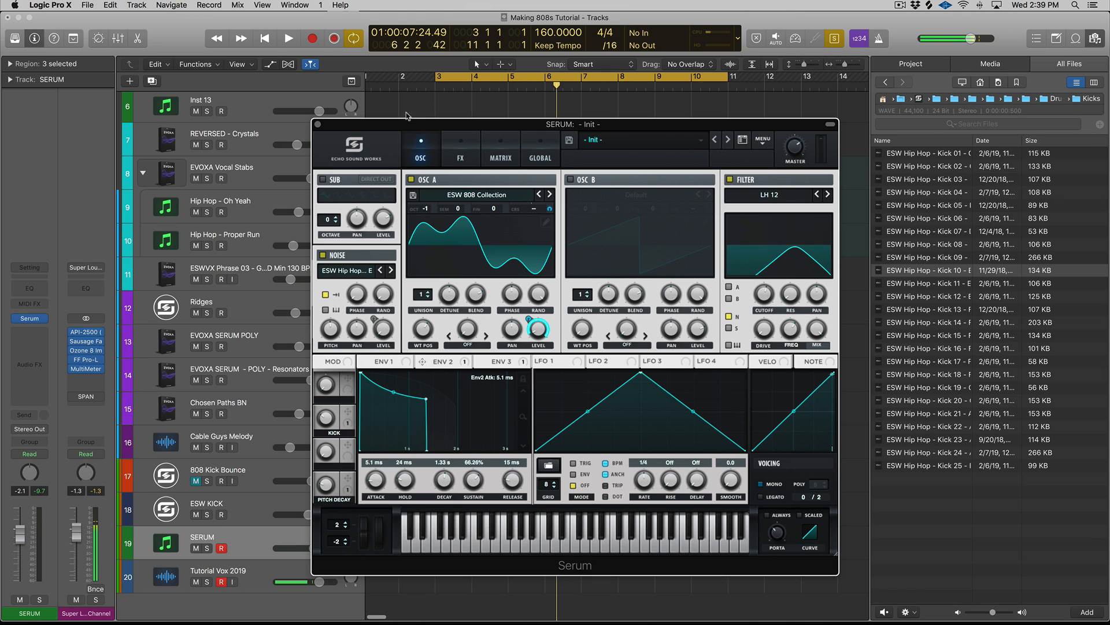
{"action": "left_click_drag", "start_coordinate": [407, 123], "coordinate": [421, 119]}
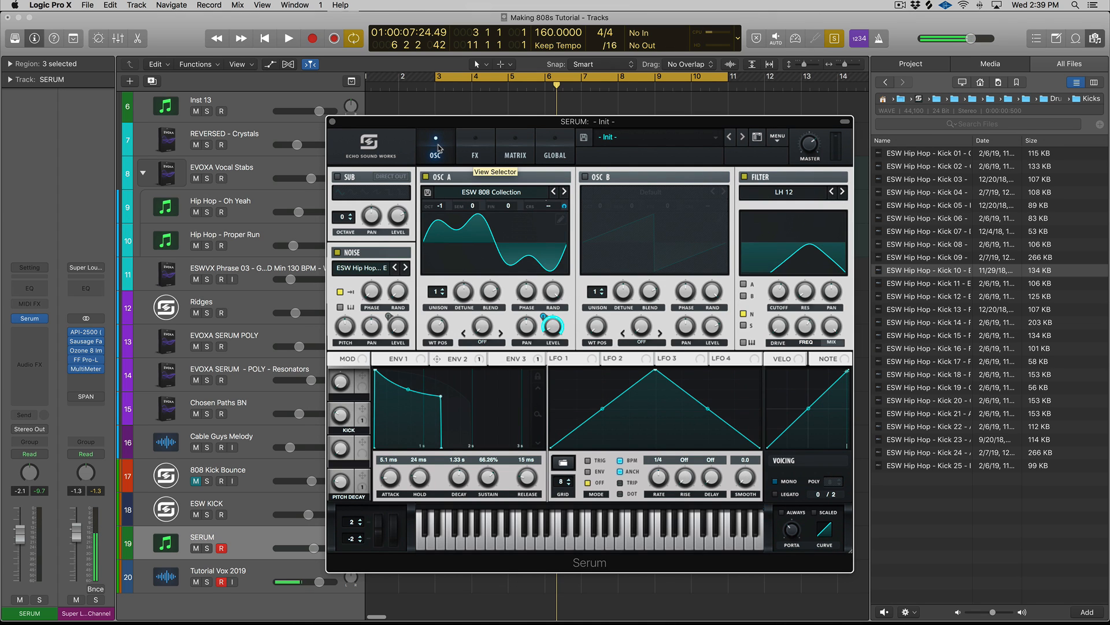
{"action": "key", "text": "space"}
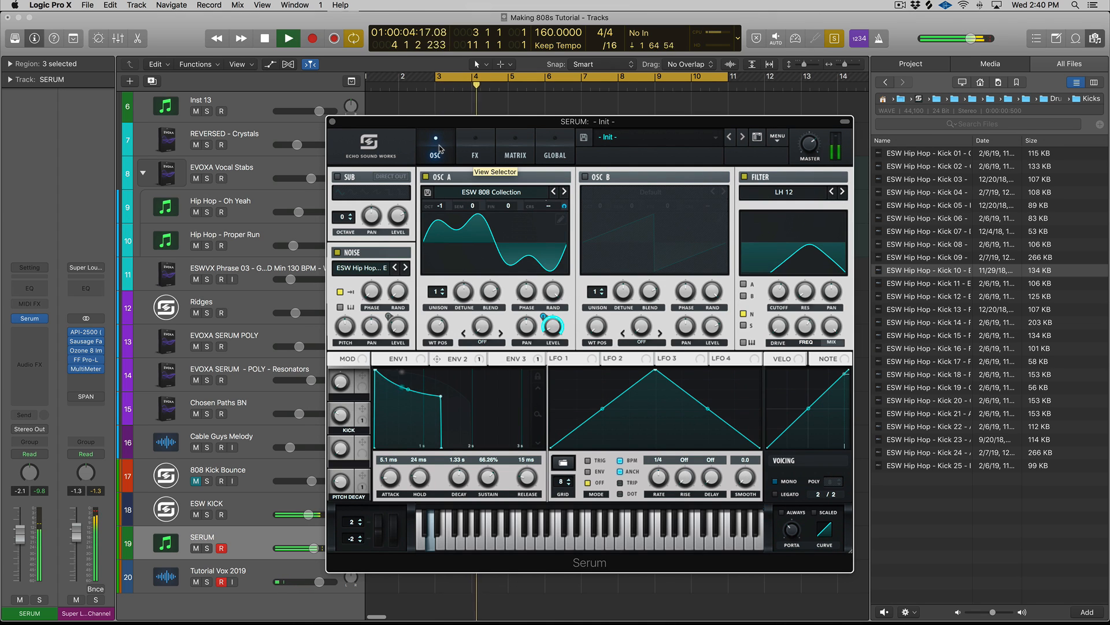
{"action": "key", "text": "space"}
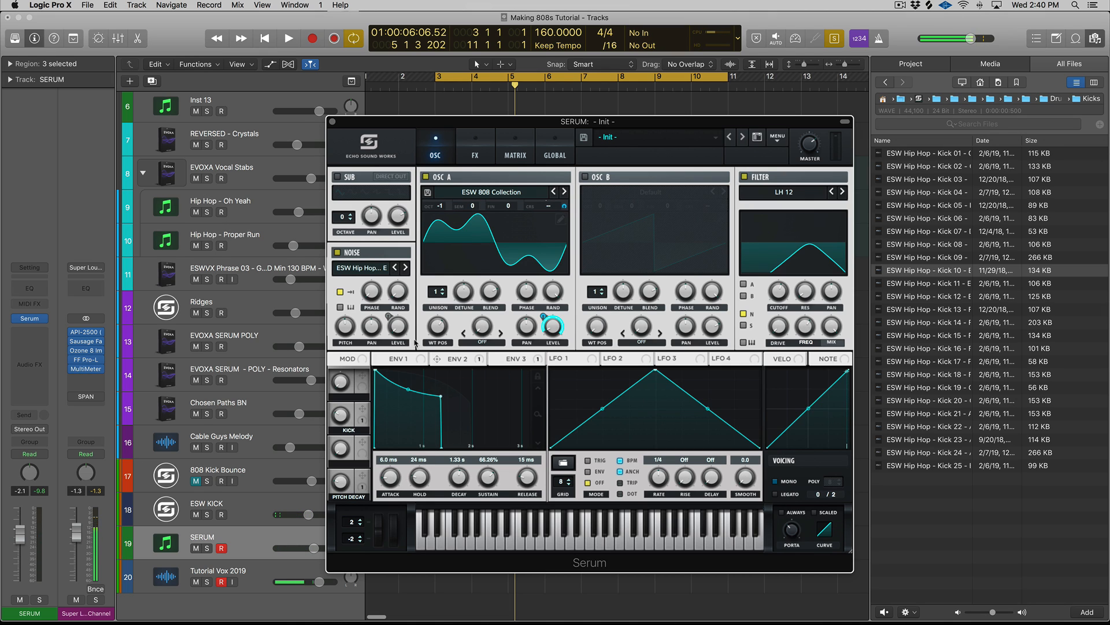
{"action": "key", "text": "space"}
{"action": "key", "text": "space"}
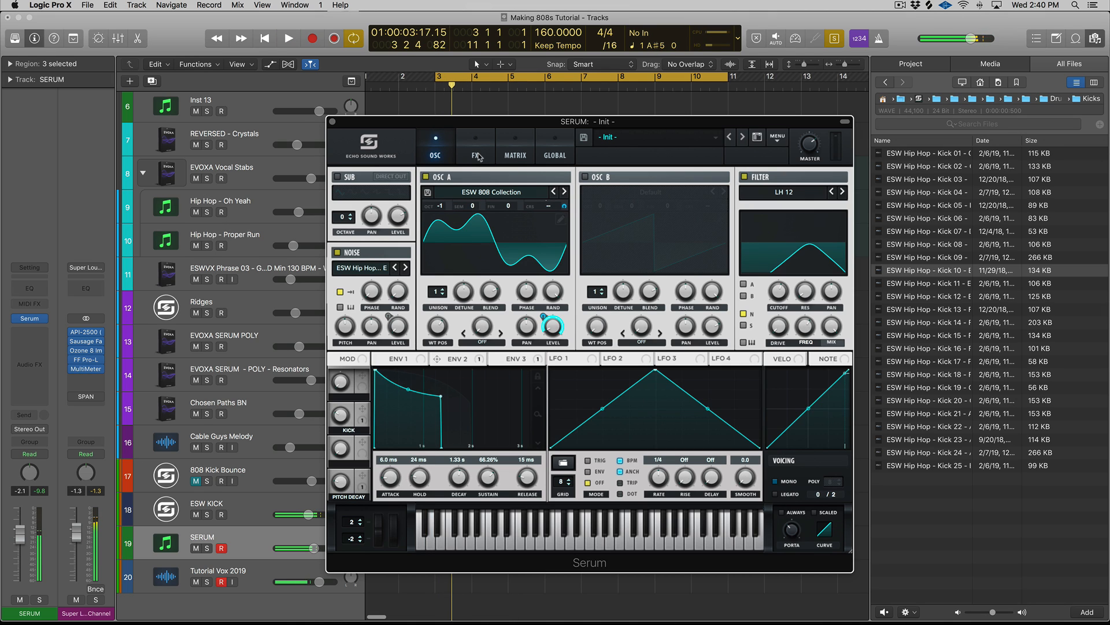
- Enable Serum's EQ effect above Distortion, switch its low band to a peak shape and cut the gain to -7.7 dB
{"action": "left_click", "coordinate": [477, 155]}
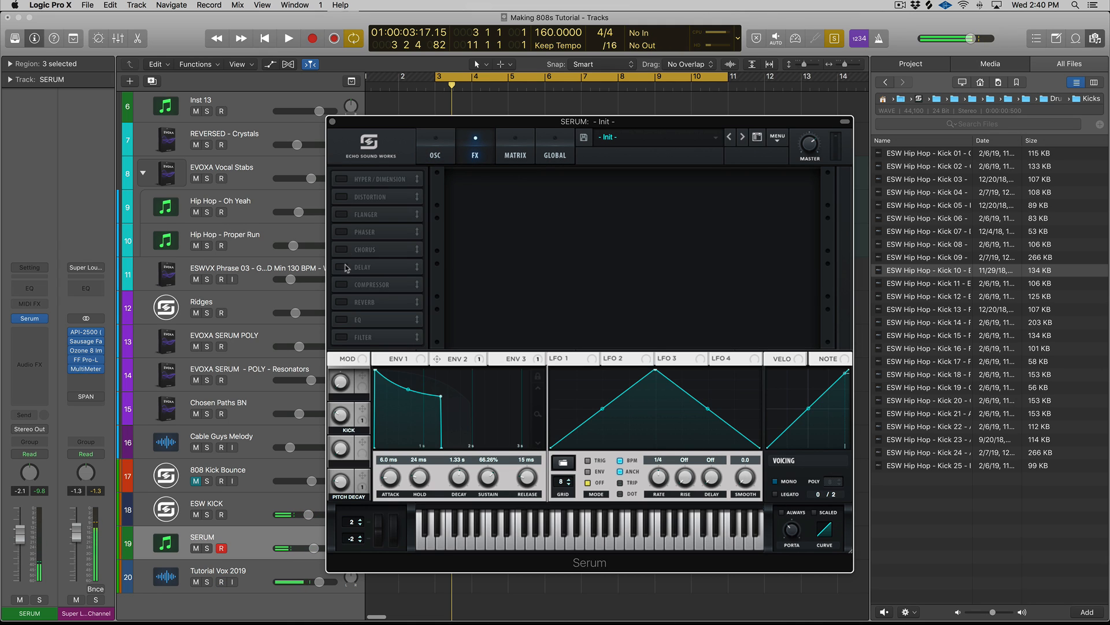
{"action": "left_click", "coordinate": [342, 319]}
{"action": "left_click_drag", "start_coordinate": [347, 320], "coordinate": [347, 197]}
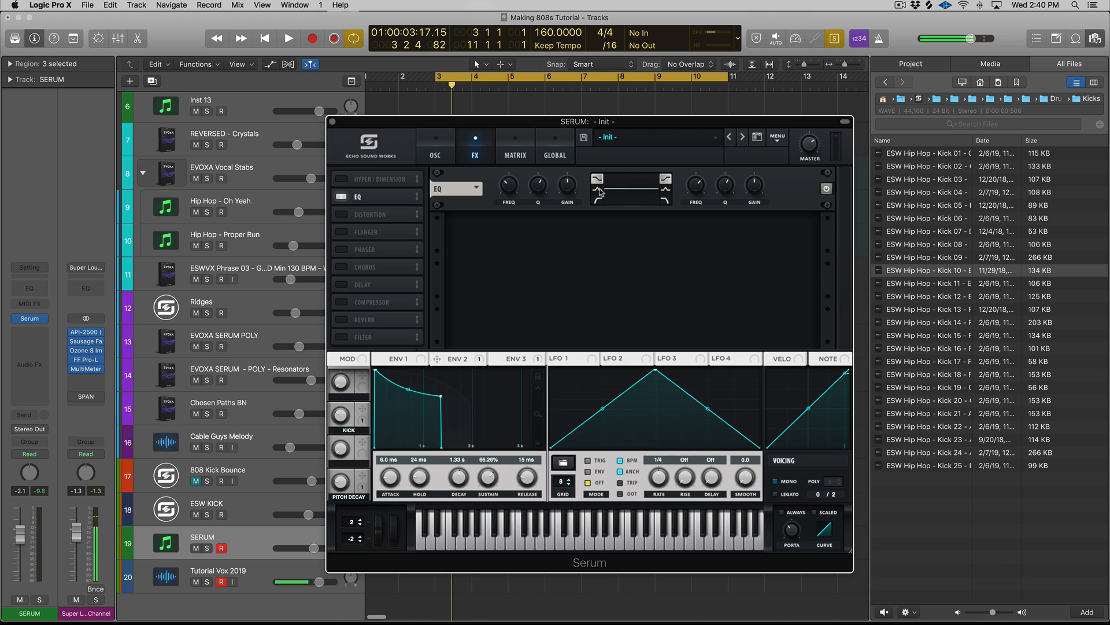
{"action": "left_click", "coordinate": [596, 190]}
{"action": "mouse_move", "coordinate": [543, 192]}
{"action": "left_click_drag", "start_coordinate": [568, 195], "coordinate": [566, 211]}
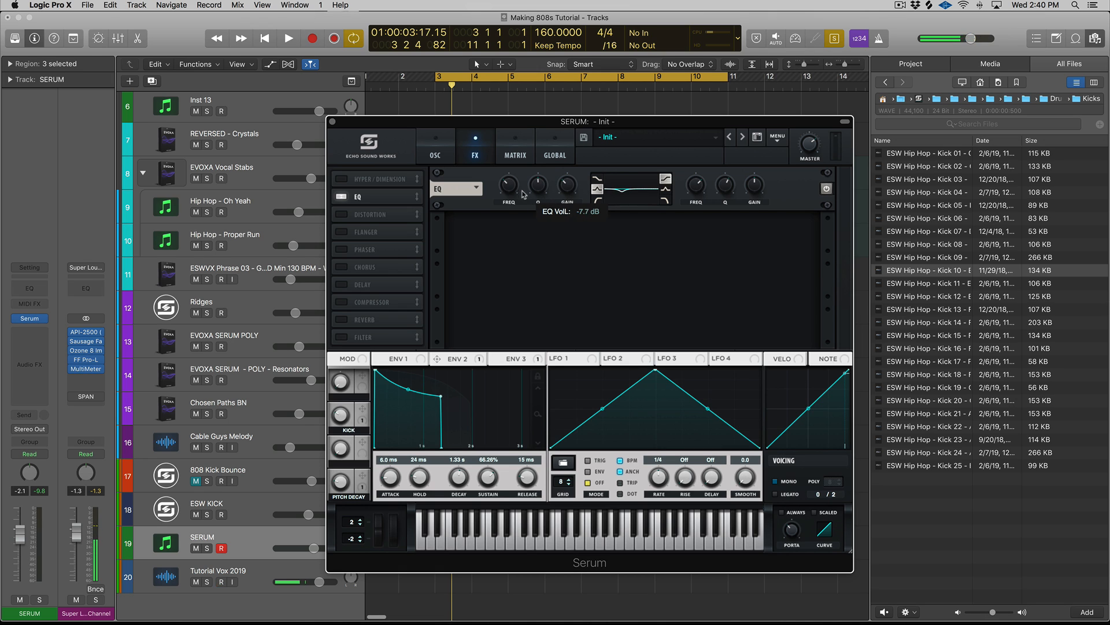
- Set the EQ's low band frequency to 182 Hz, auditioning the cut against the kick
{"action": "key", "text": "space"}
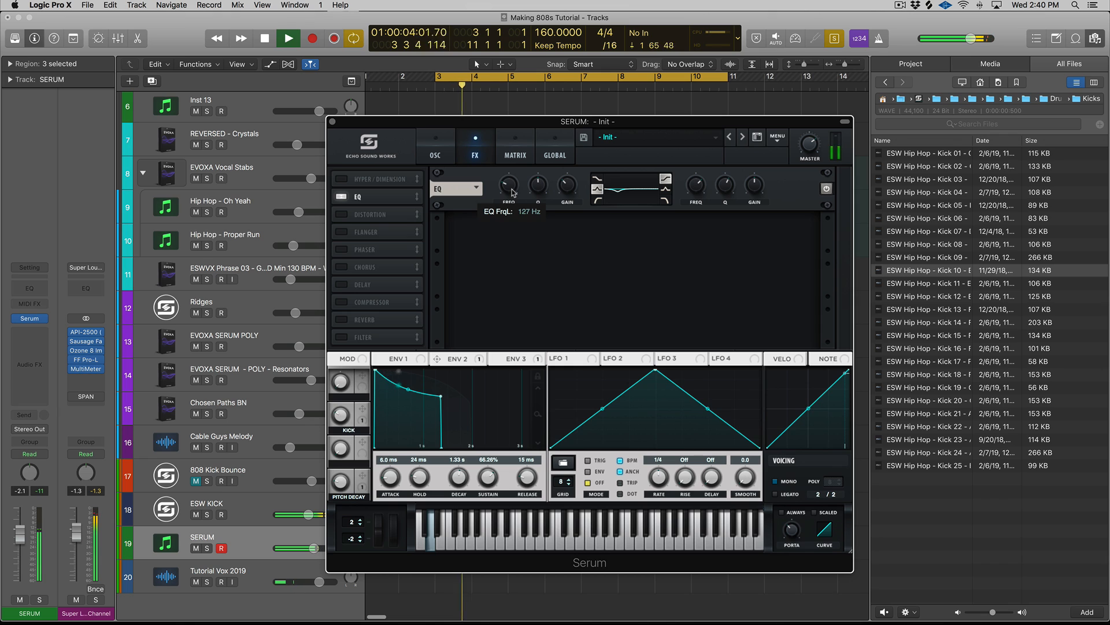
{"action": "scroll", "coordinate": [513, 192], "scroll_direction": "up", "scroll_amount": 1}
{"action": "key", "text": "space"}
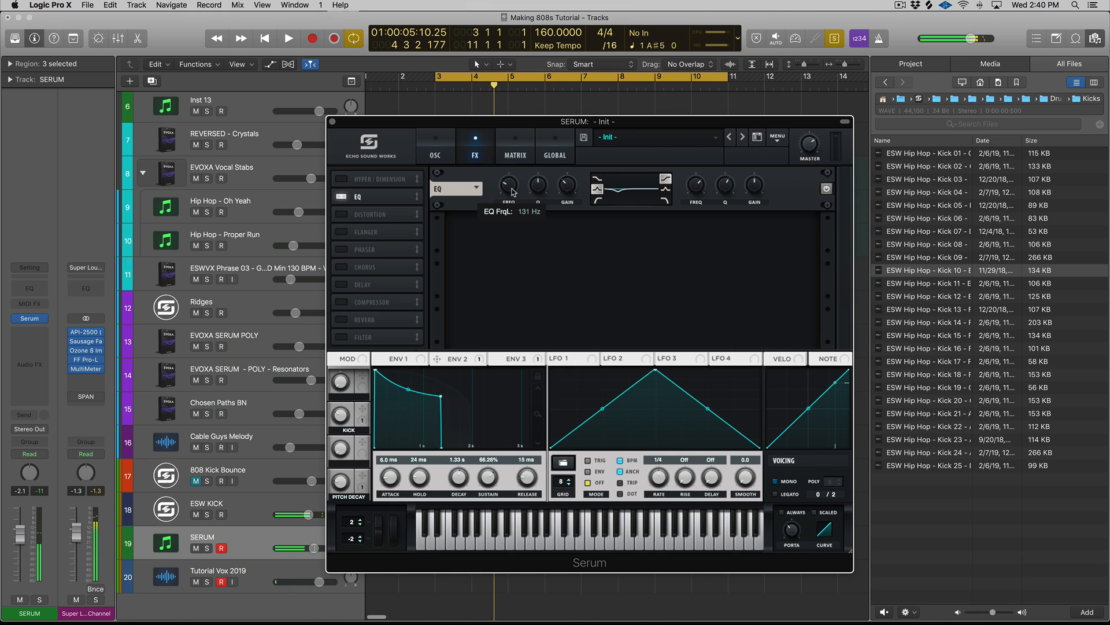
{"action": "scroll", "coordinate": [513, 190], "scroll_direction": "up", "scroll_amount": 3}
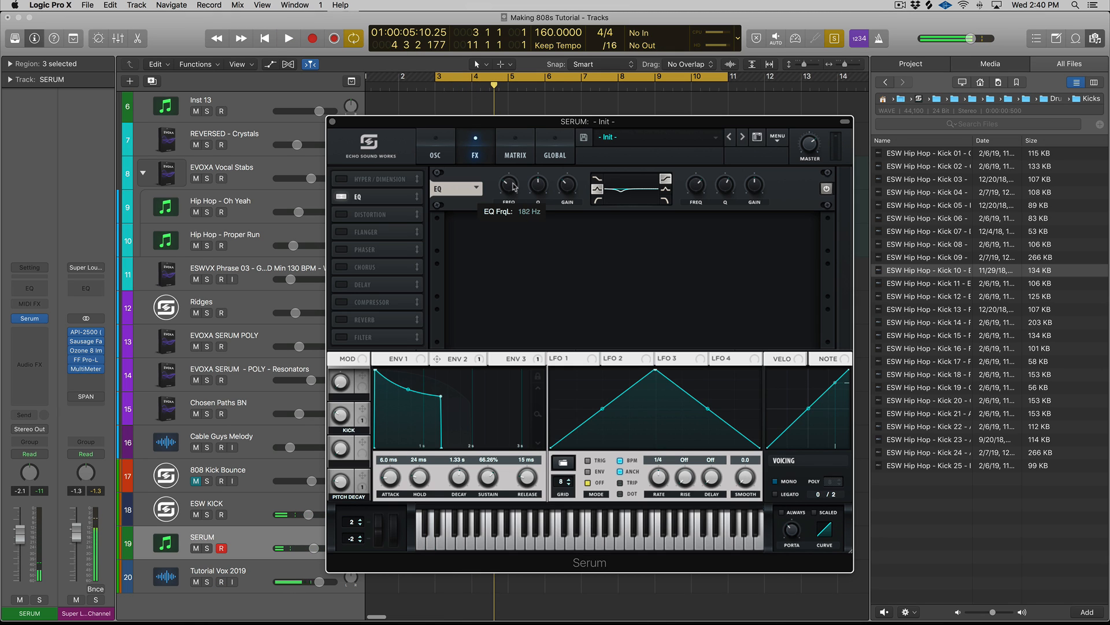
{"action": "key", "text": "space"}
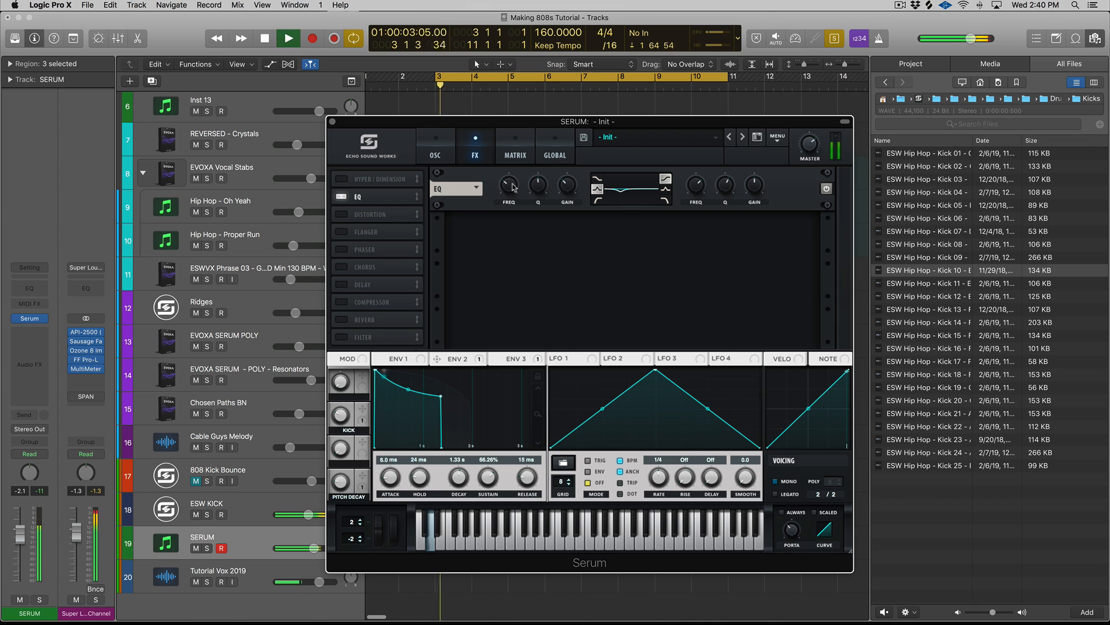
{"action": "key", "text": "space"}
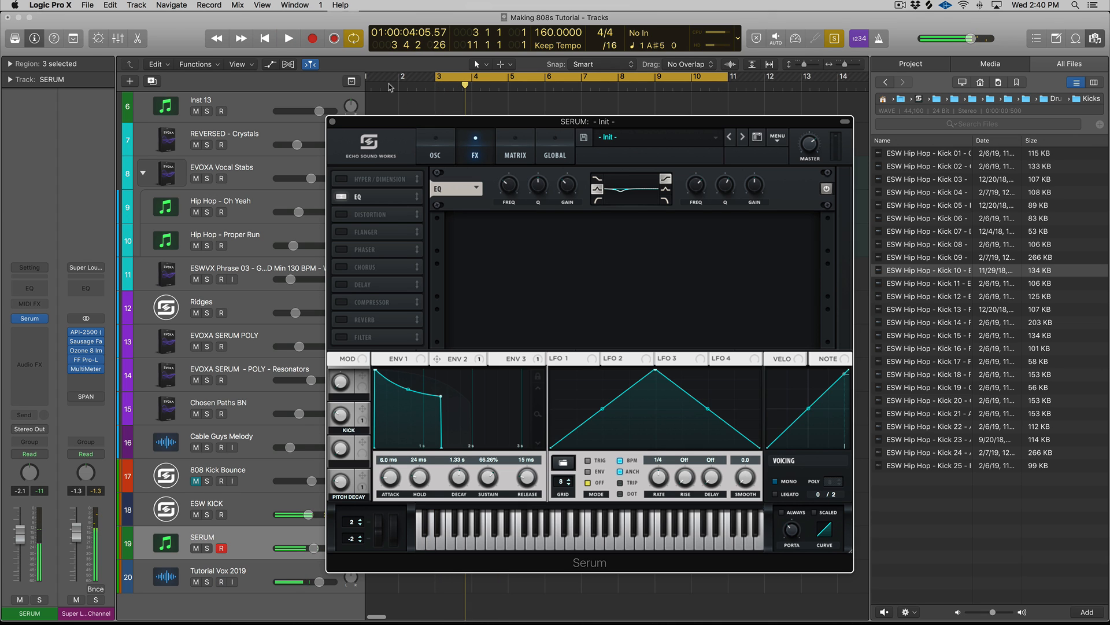
- Move the EQ to the start of the effects chain and return to the oscillator view, auditioning the loop
{"action": "left_click_drag", "start_coordinate": [365, 198], "coordinate": [365, 180]}
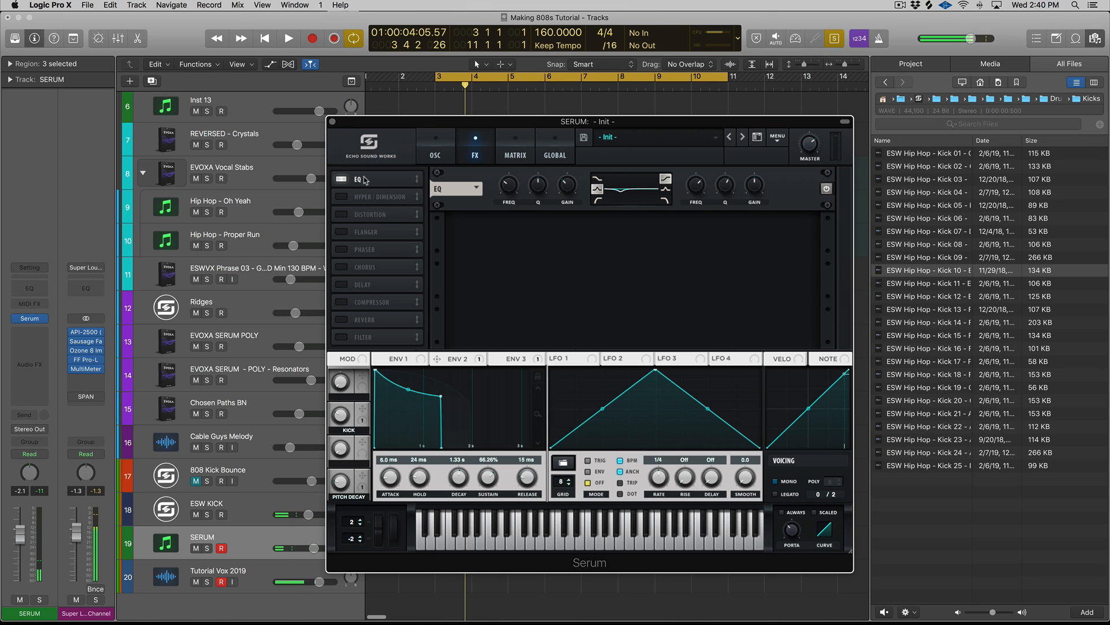
{"action": "left_click", "coordinate": [432, 155]}
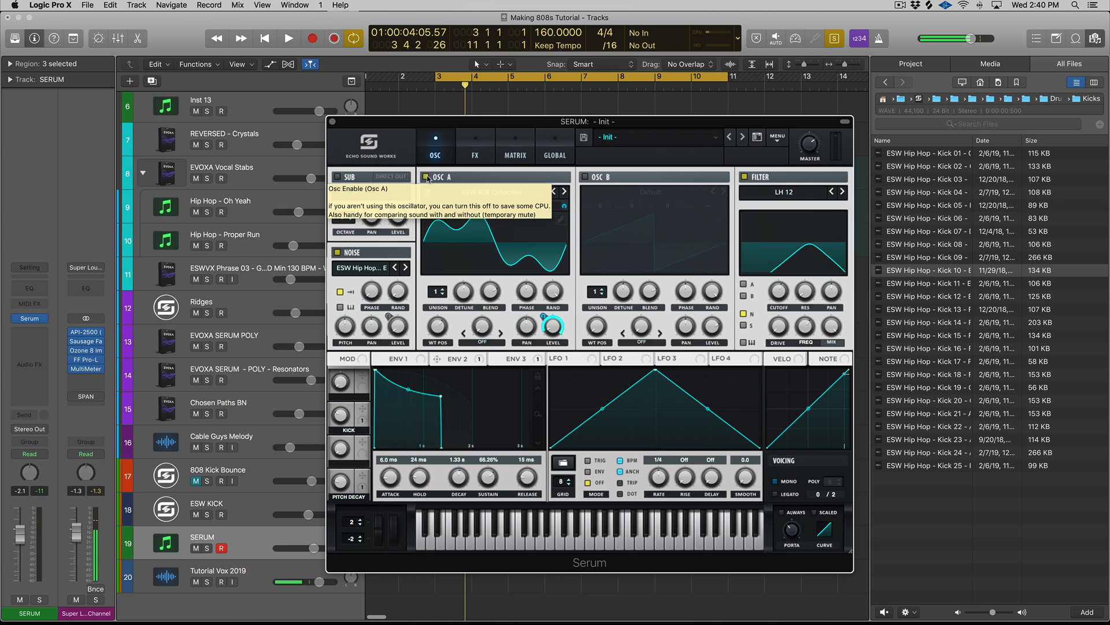
{"action": "key", "text": "space"}
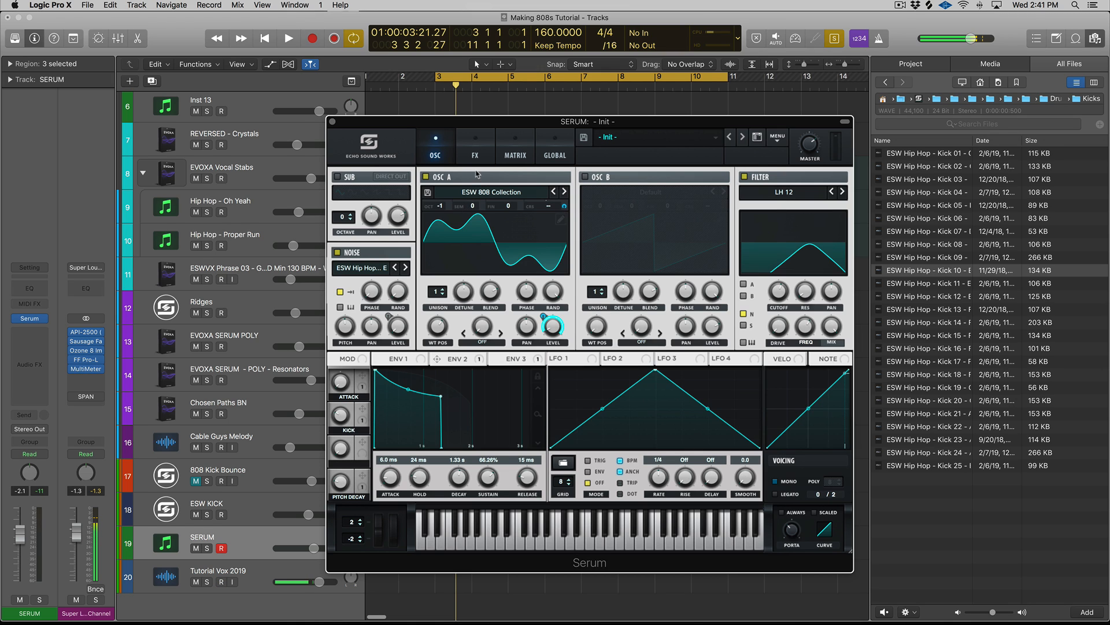
- Return to Serum's effects and choose Tube as the distortion type
{"action": "left_click", "coordinate": [475, 151]}
{"action": "left_click", "coordinate": [342, 214]}
{"action": "left_click_drag", "start_coordinate": [345, 218], "coordinate": [395, 198]}
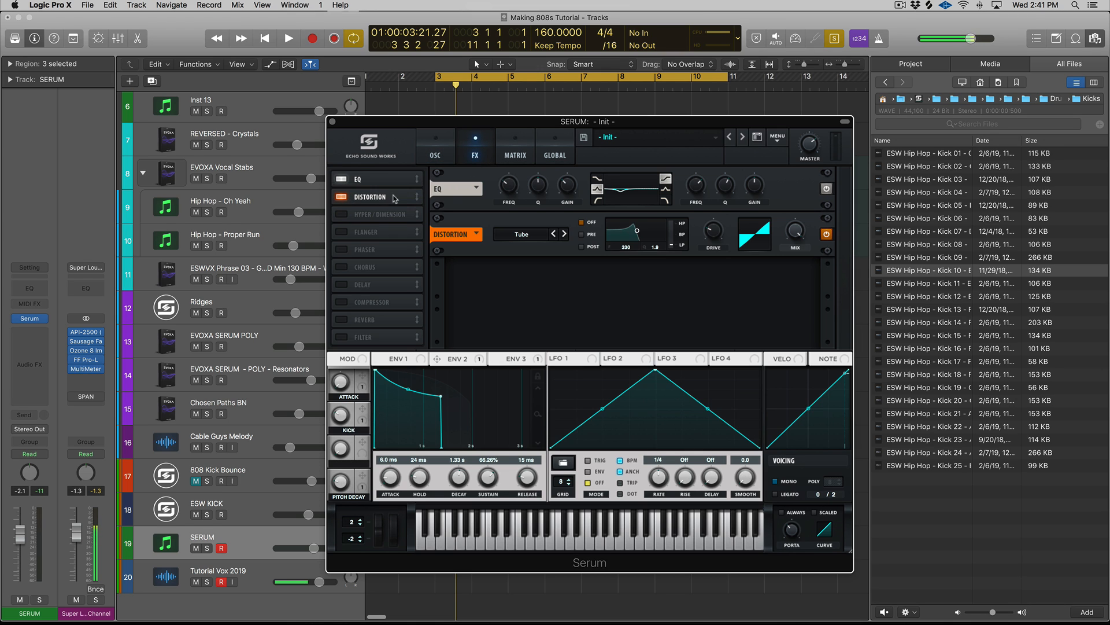
{"action": "left_click", "coordinate": [518, 236]}
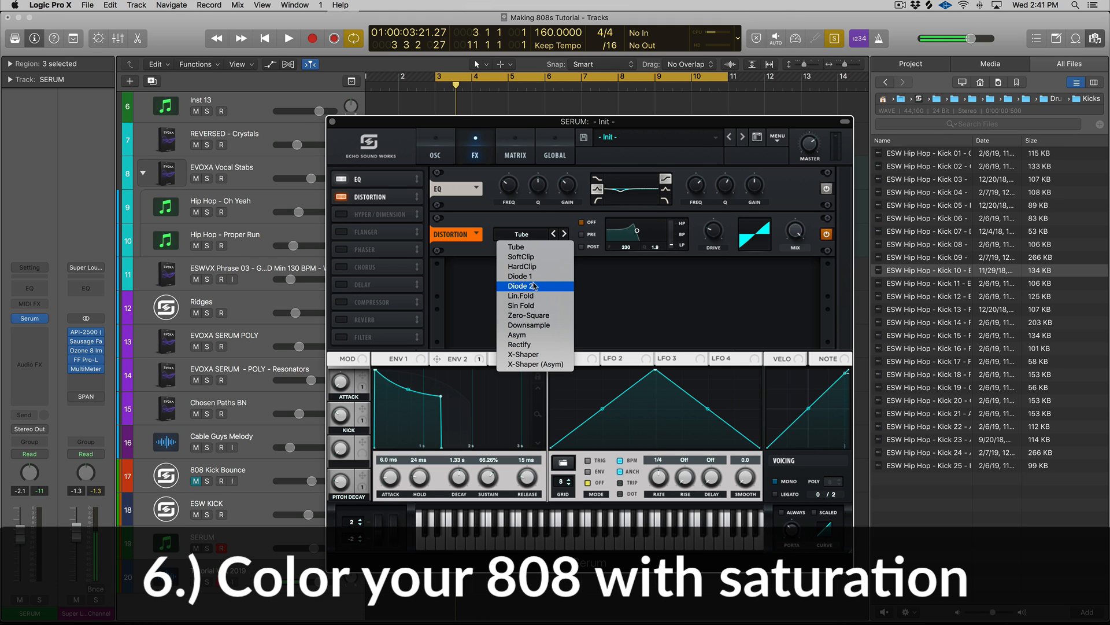
{"action": "left_click", "coordinate": [517, 247]}
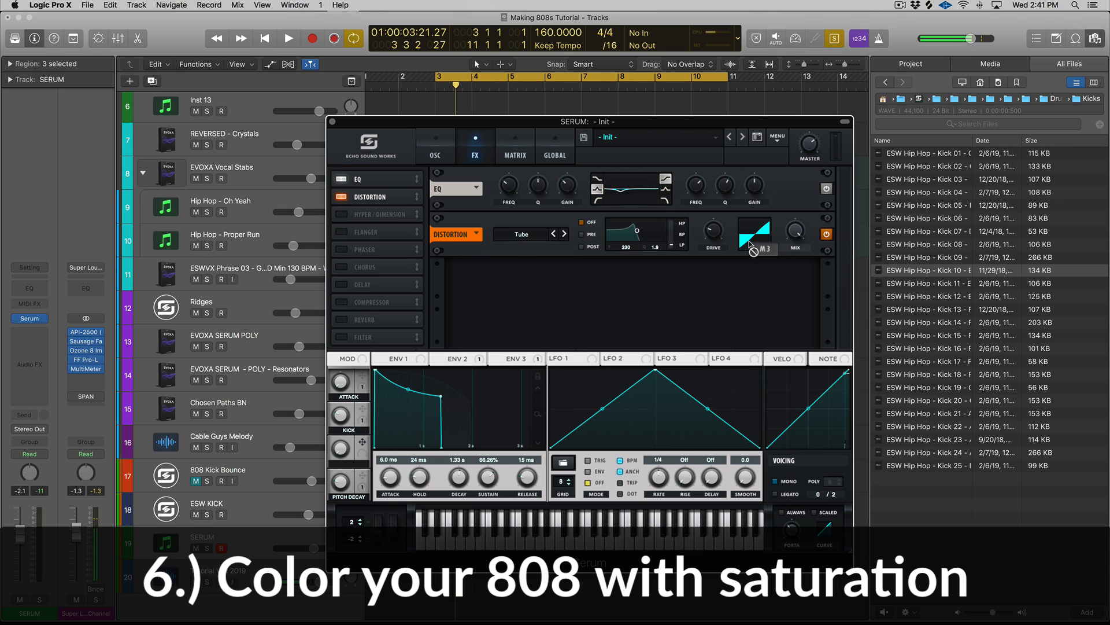
- Assign Macro 3 to the distortion's drive and adjust the macro while auditioning the loop
{"action": "left_click_drag", "start_coordinate": [714, 231], "coordinate": [714, 208]}
{"action": "key", "text": "space"}
{"action": "left_click_drag", "start_coordinate": [347, 450], "coordinate": [360, 400]}
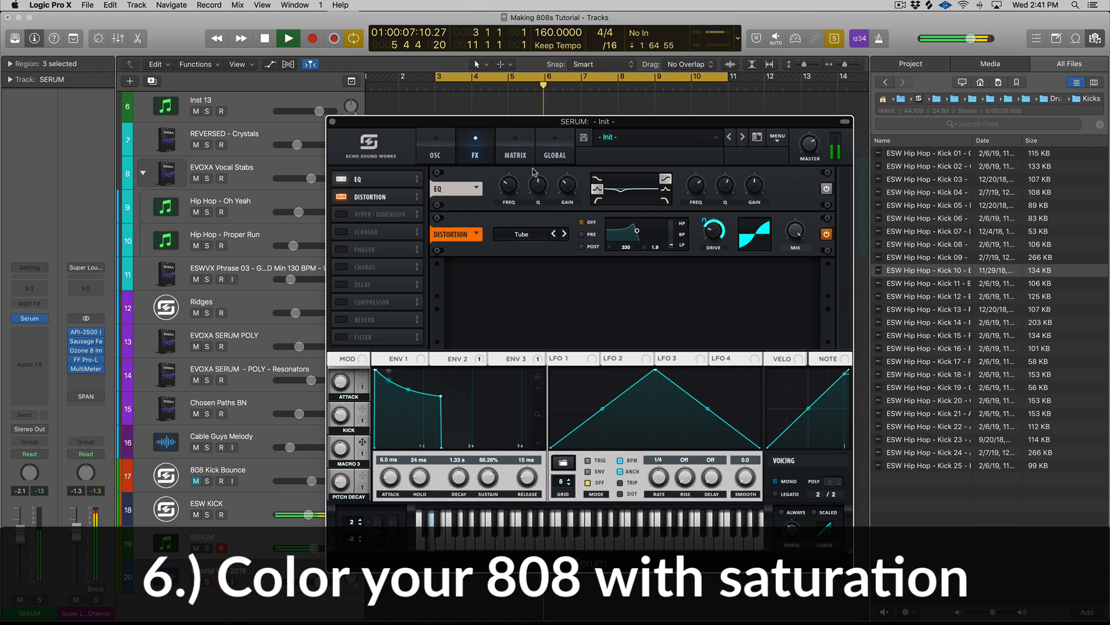
- Return to the oscillator view and copy OSC A's settings to OSC B
{"action": "left_click", "coordinate": [434, 152]}
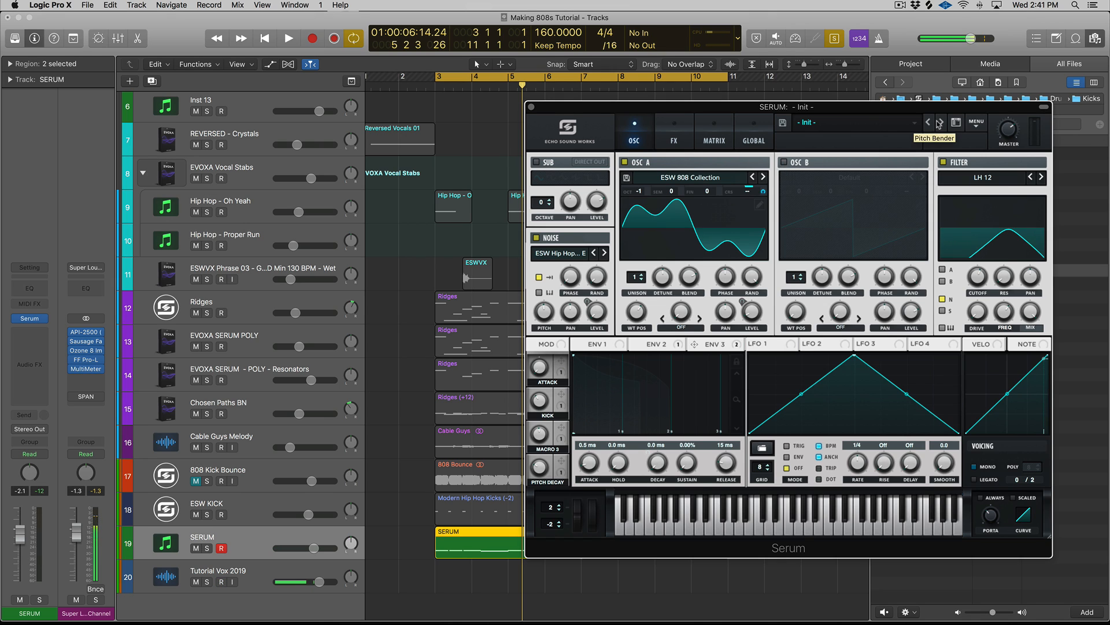
{"action": "left_click", "coordinate": [975, 127]}
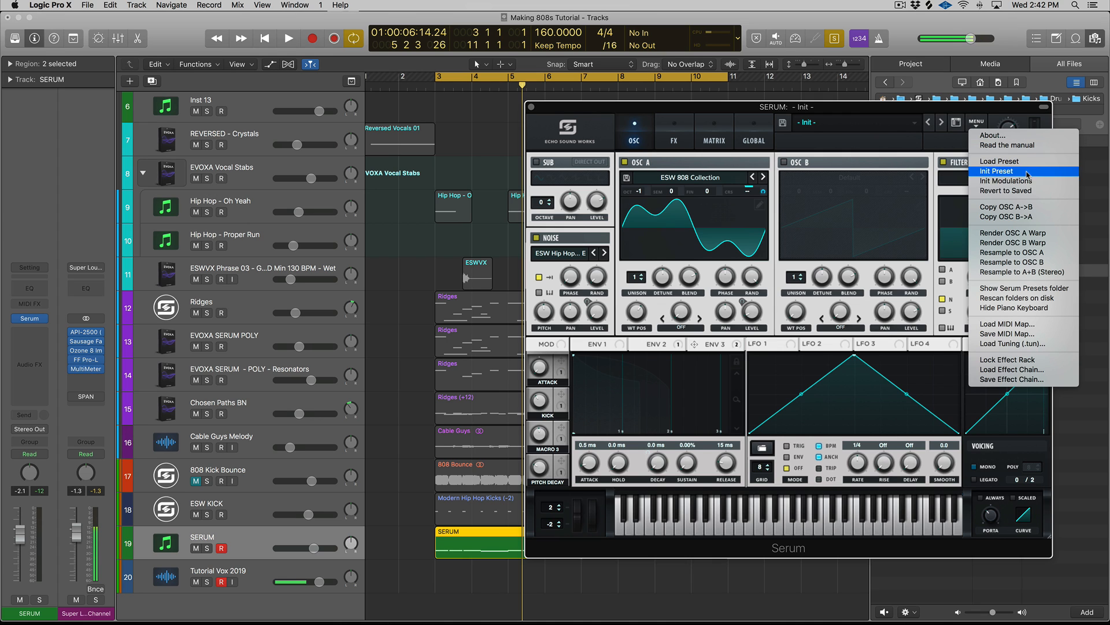
{"action": "left_click", "coordinate": [989, 206]}
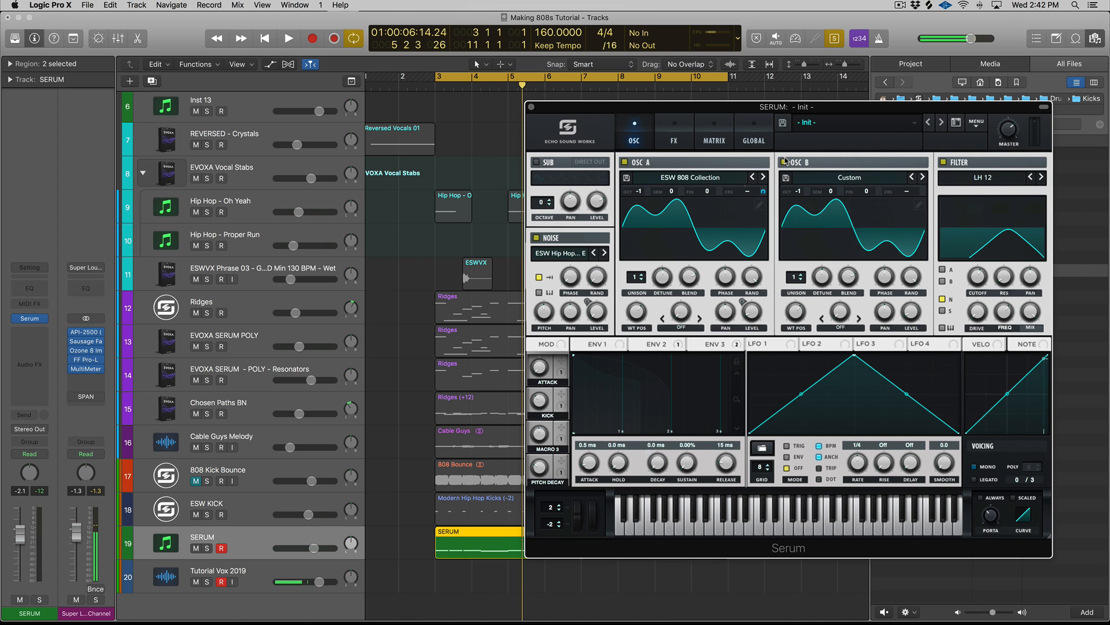
{"action": "left_click", "coordinate": [781, 164]}
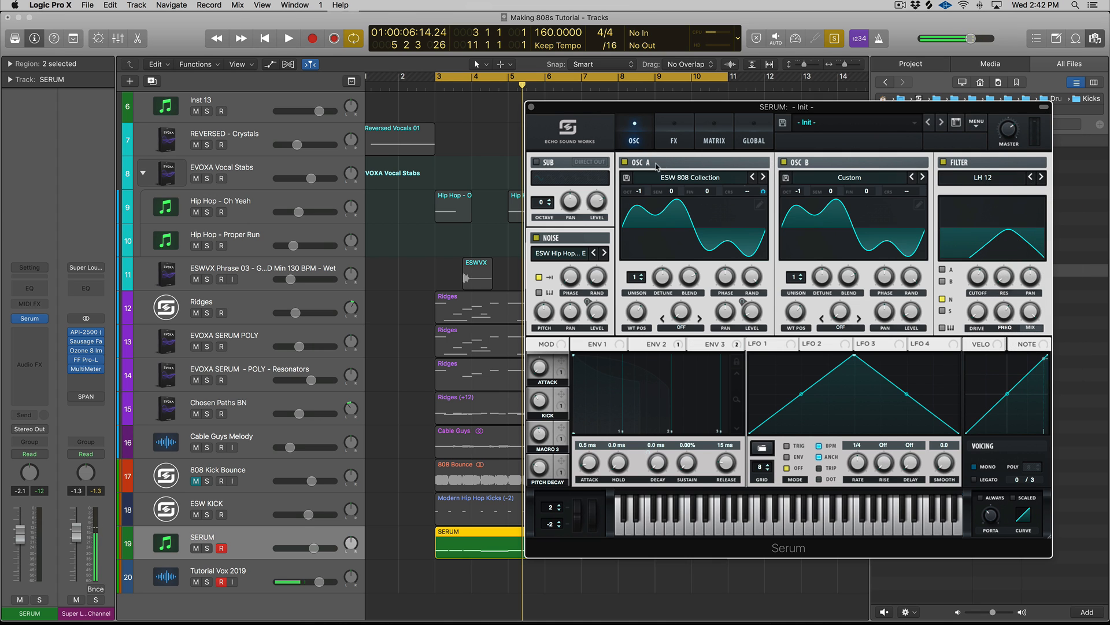
- Turn OSC A off and shift OSC B's wavetable position to a smoother wave, starting playback to audition it
{"action": "left_click", "coordinate": [625, 162]}
{"action": "left_click_drag", "start_coordinate": [806, 318], "coordinate": [807, 302]}
{"action": "key", "text": "space"}
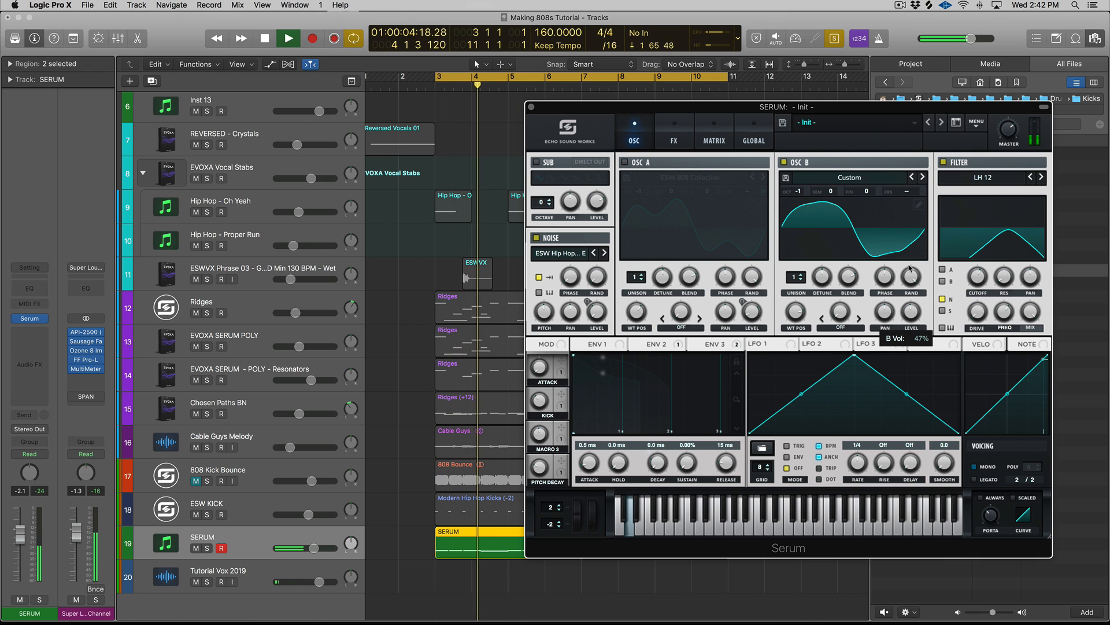
- Lower OSC B's level to 22% and assign ENV 2 to modulate it, auditioning the result
{"action": "left_click_drag", "start_coordinate": [665, 344], "coordinate": [752, 312]}
{"action": "key", "text": "space"}
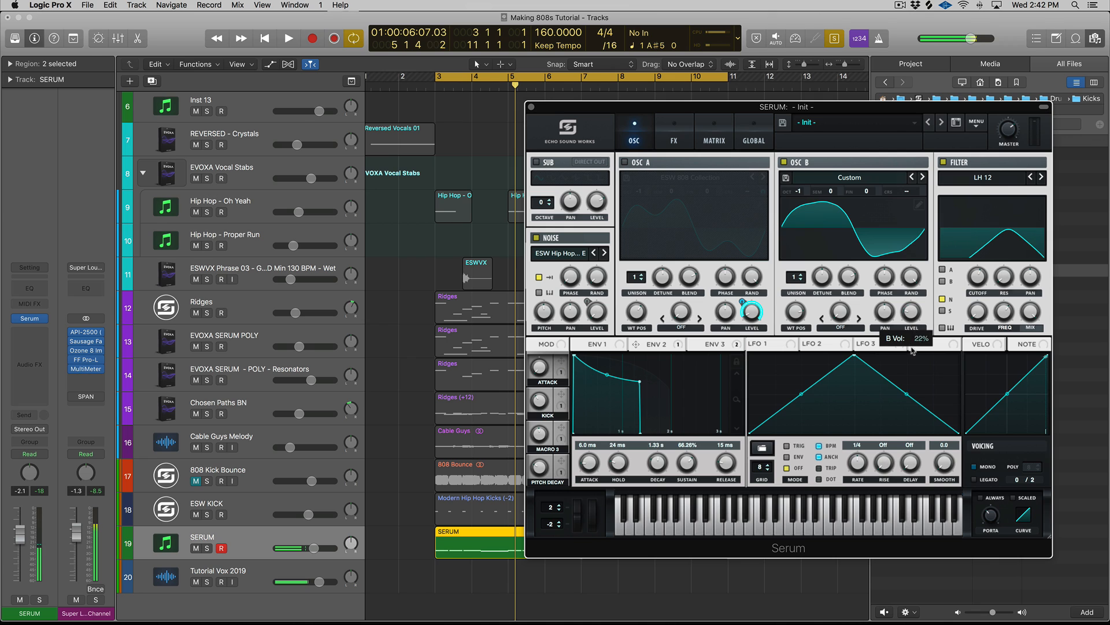
{"action": "left_click_drag", "start_coordinate": [638, 346], "coordinate": [912, 312]}
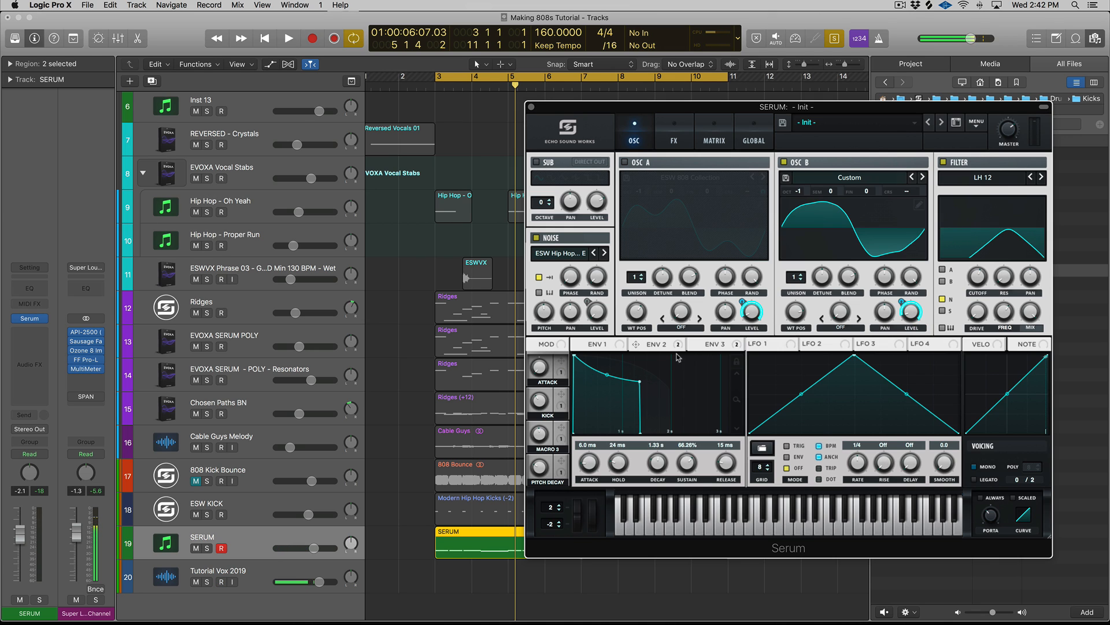
{"action": "key", "text": "space"}
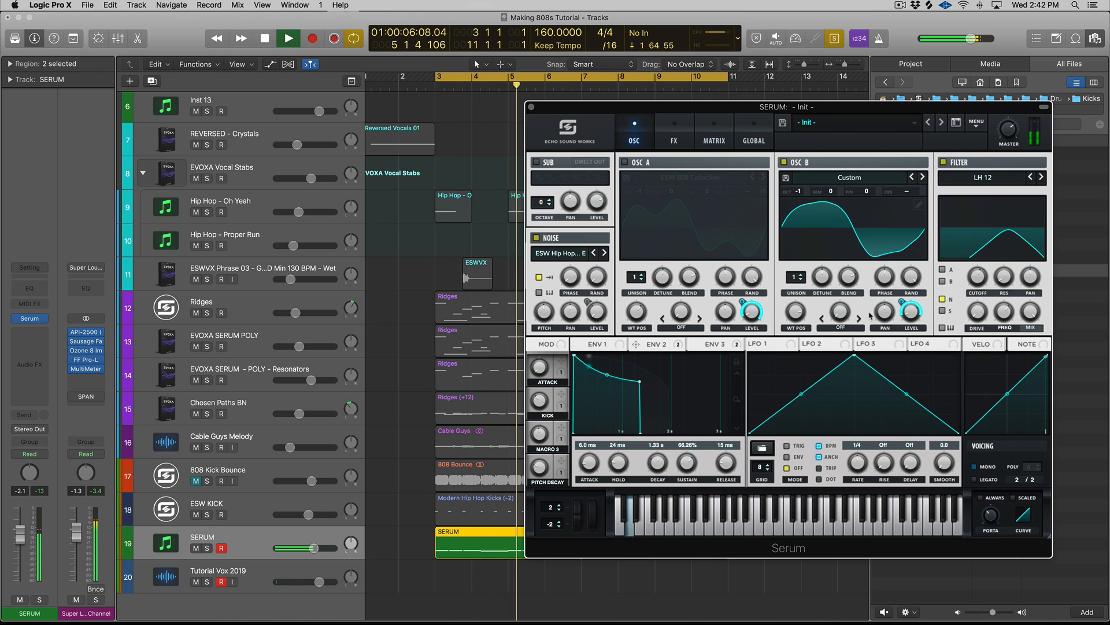
{"action": "key", "text": "space"}
- Route OSC B through the LH 12 filter and audition the filtered layer
{"action": "left_click", "coordinate": [941, 282]}
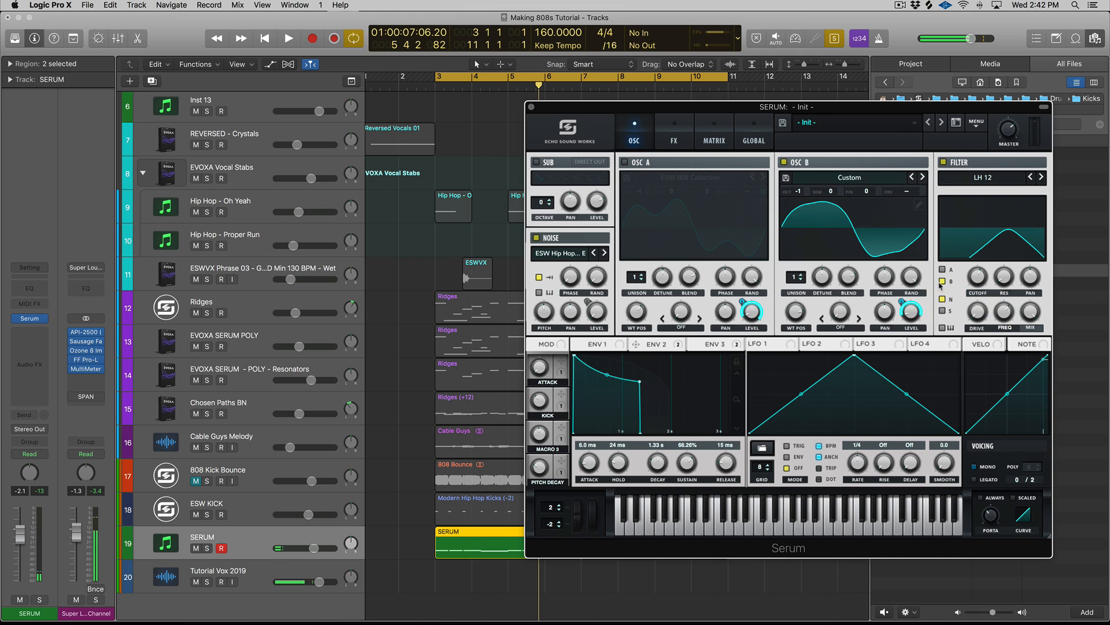
{"action": "key", "text": "space"}
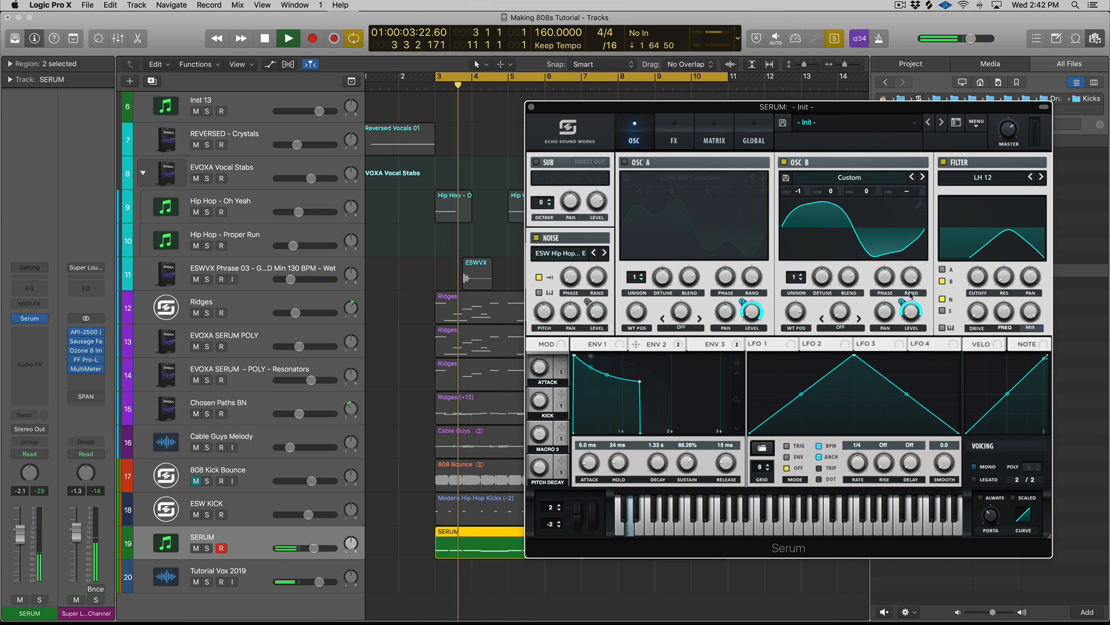
{"action": "key", "text": "space"}
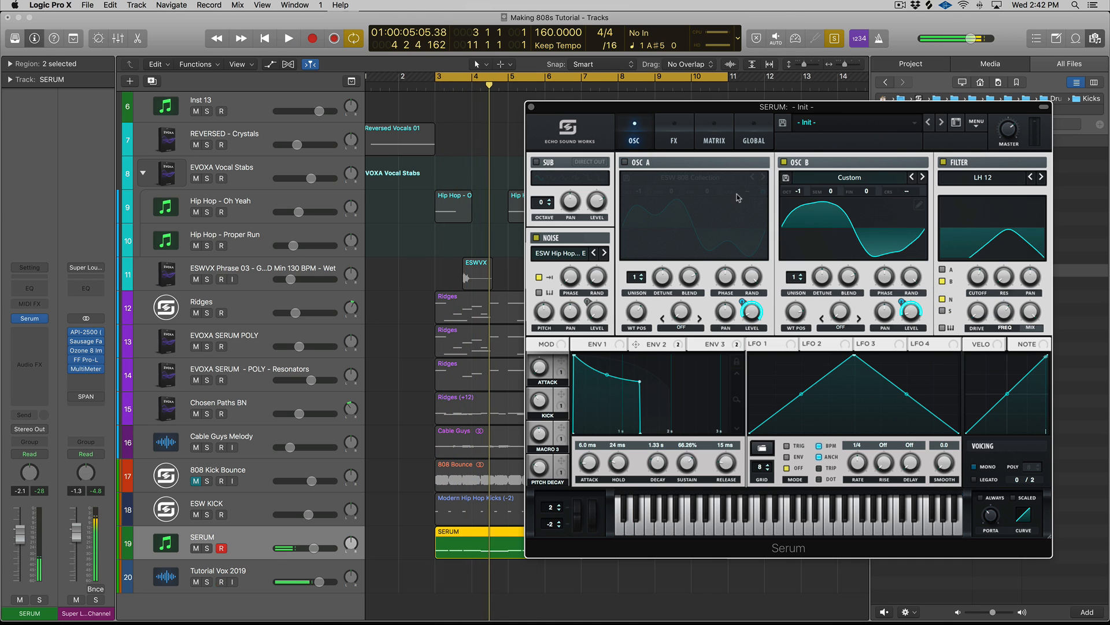
- Turn OSC A back on and set OSC B's level to about 25% while auditioning both oscillators
{"action": "left_click", "coordinate": [626, 163]}
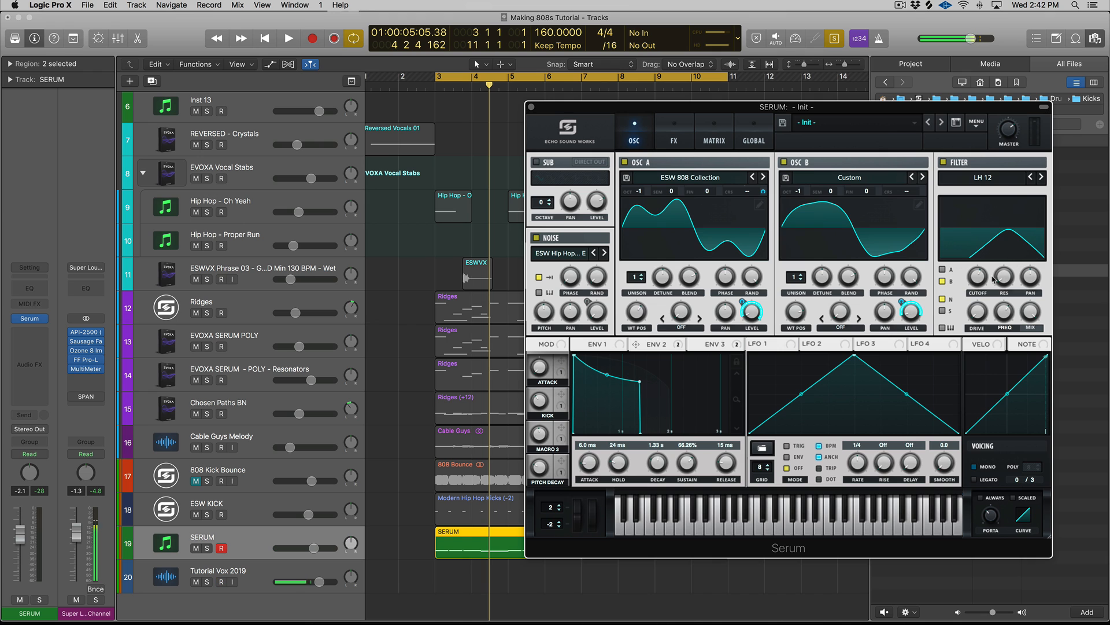
{"action": "key", "text": "space"}
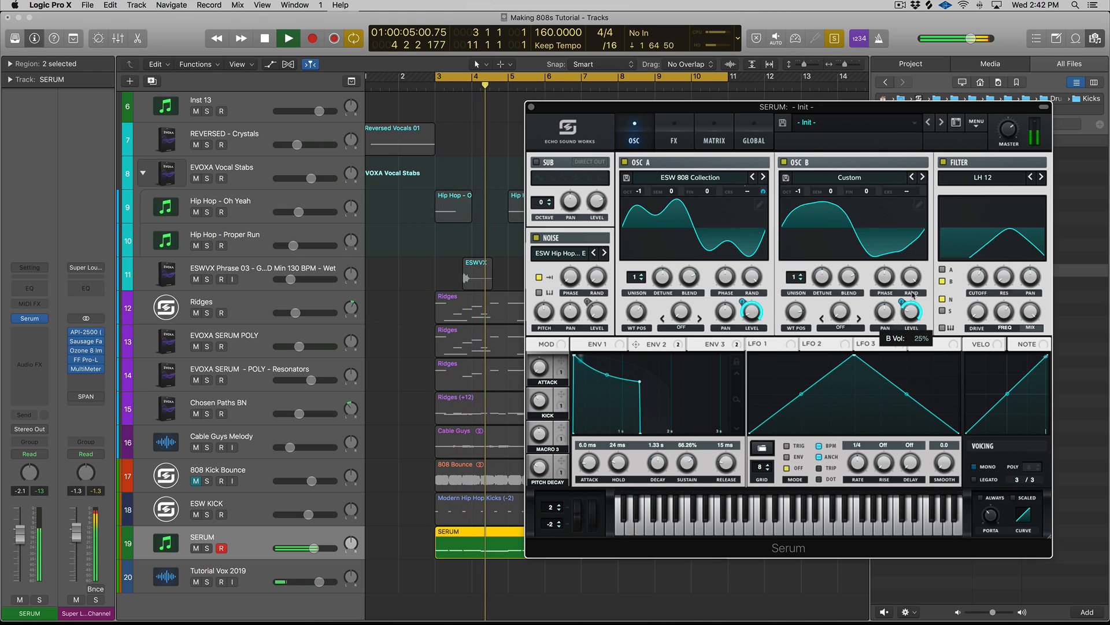
{"action": "key", "text": "space"}
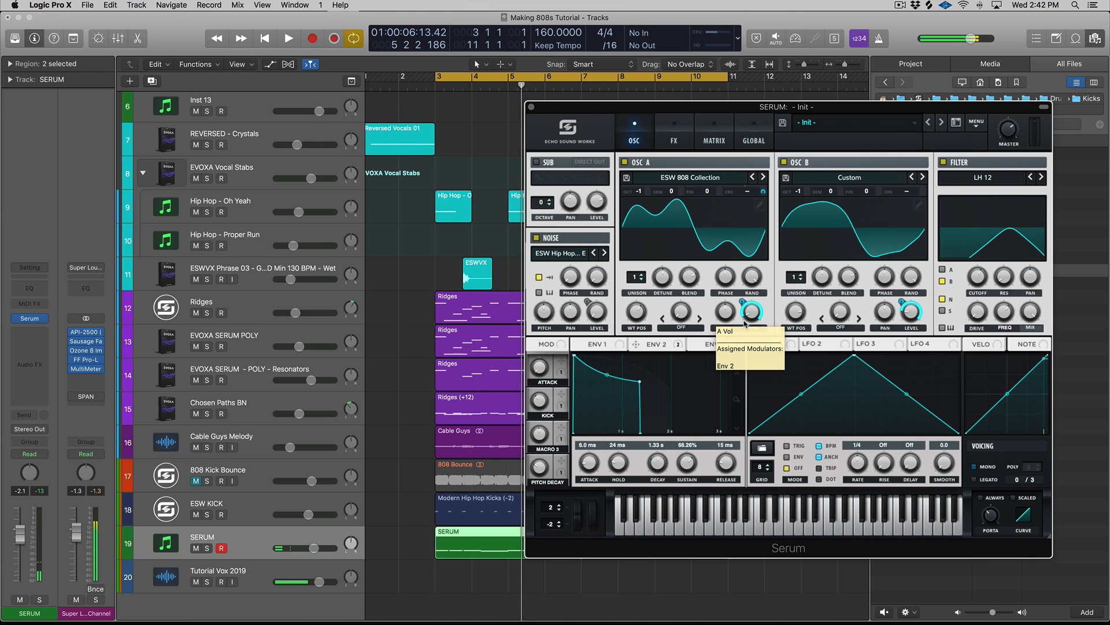
- Hide the Serum window and raise the SERUM track's volume to -0.1 dB while playing the full mix
{"action": "key", "text": "v"}
{"action": "key", "text": "space"}
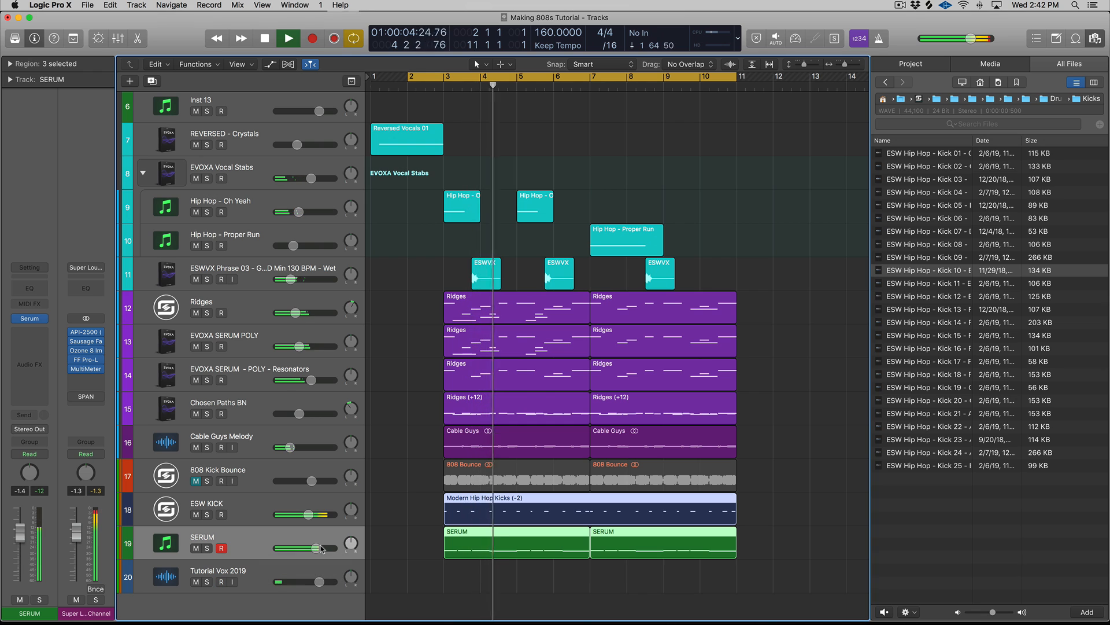
{"action": "left_click_drag", "start_coordinate": [322, 548], "coordinate": [325, 549]}
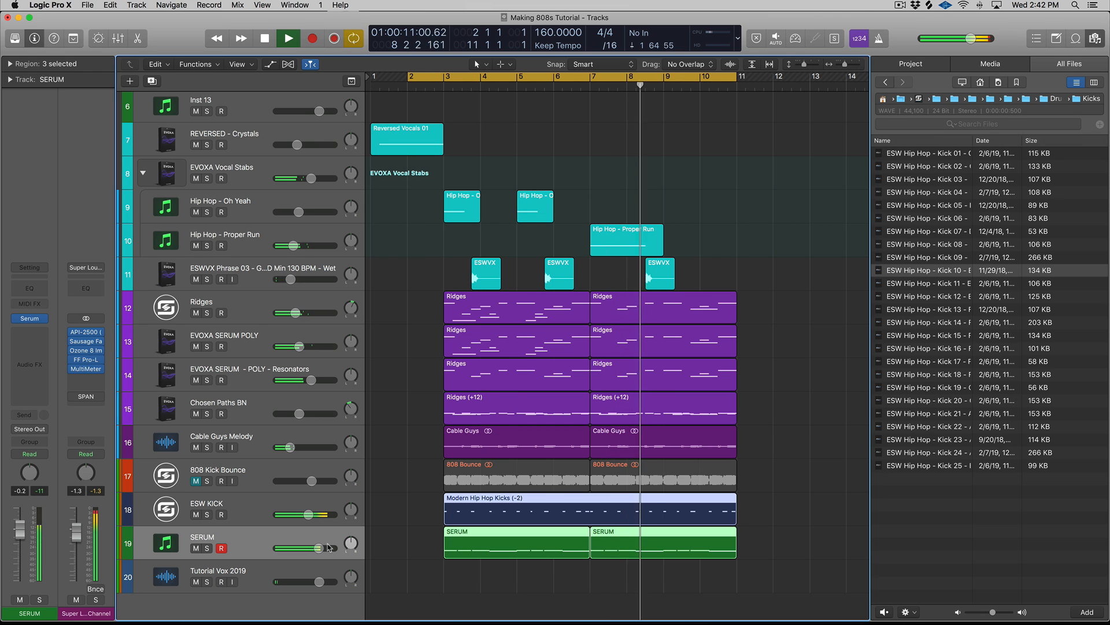
{"action": "left_click_drag", "start_coordinate": [319, 548], "coordinate": [318, 547]}
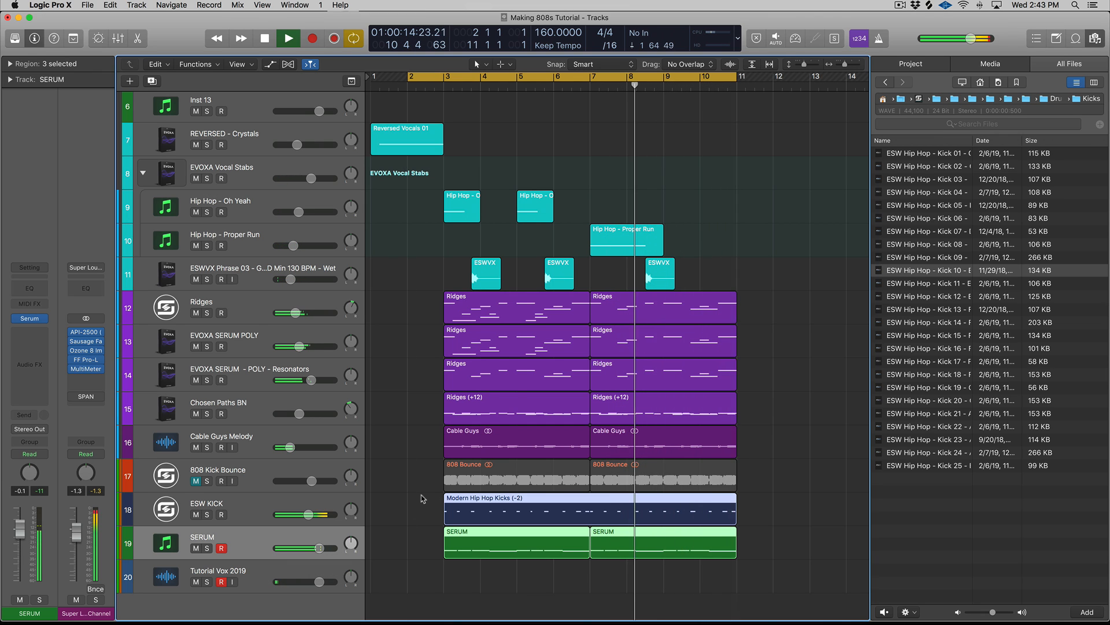
{"action": "key", "text": "space"}
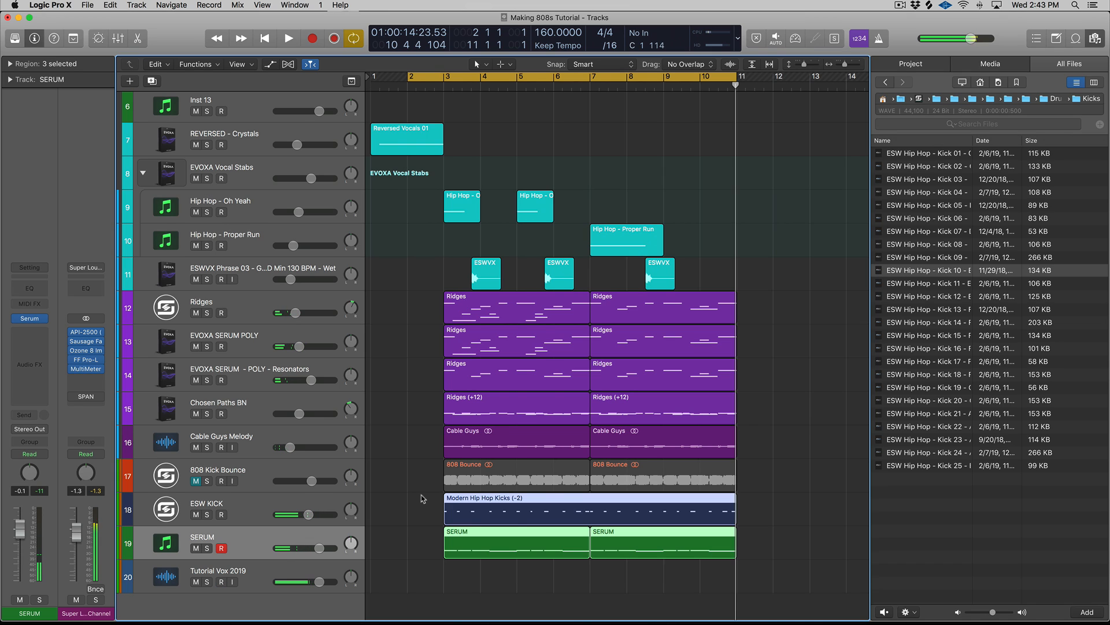